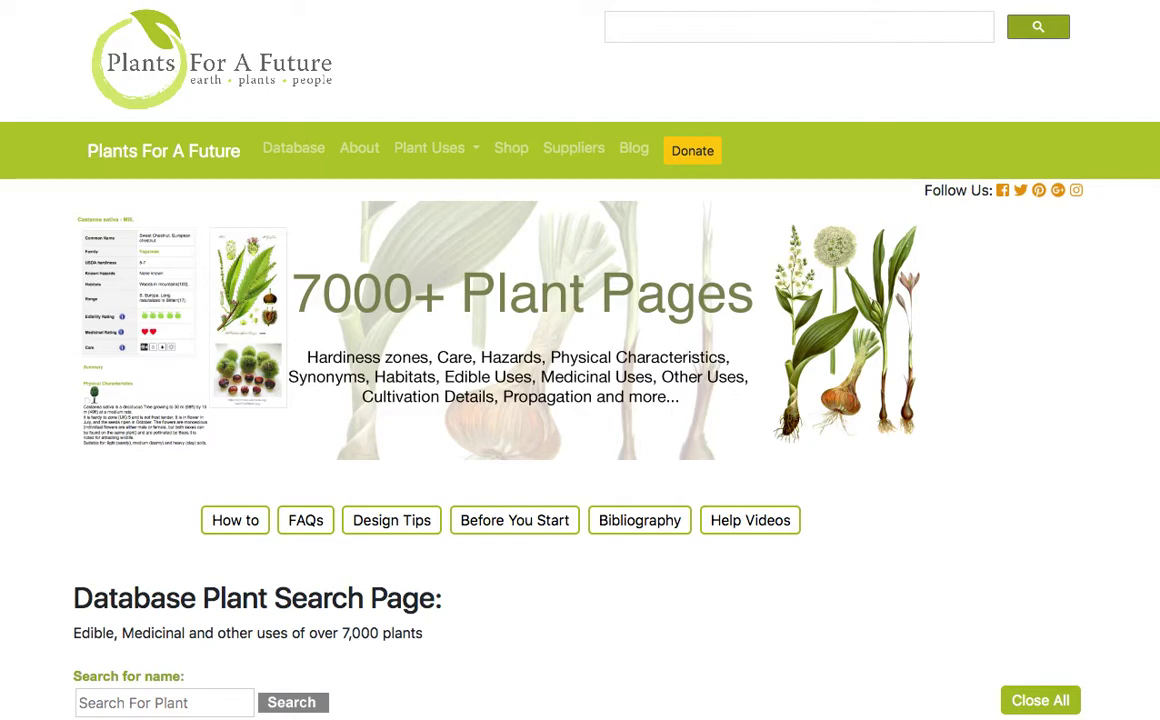
Scroll down the homepage to the Database Plant Search Page section
scroll(525, 360, down, 5)
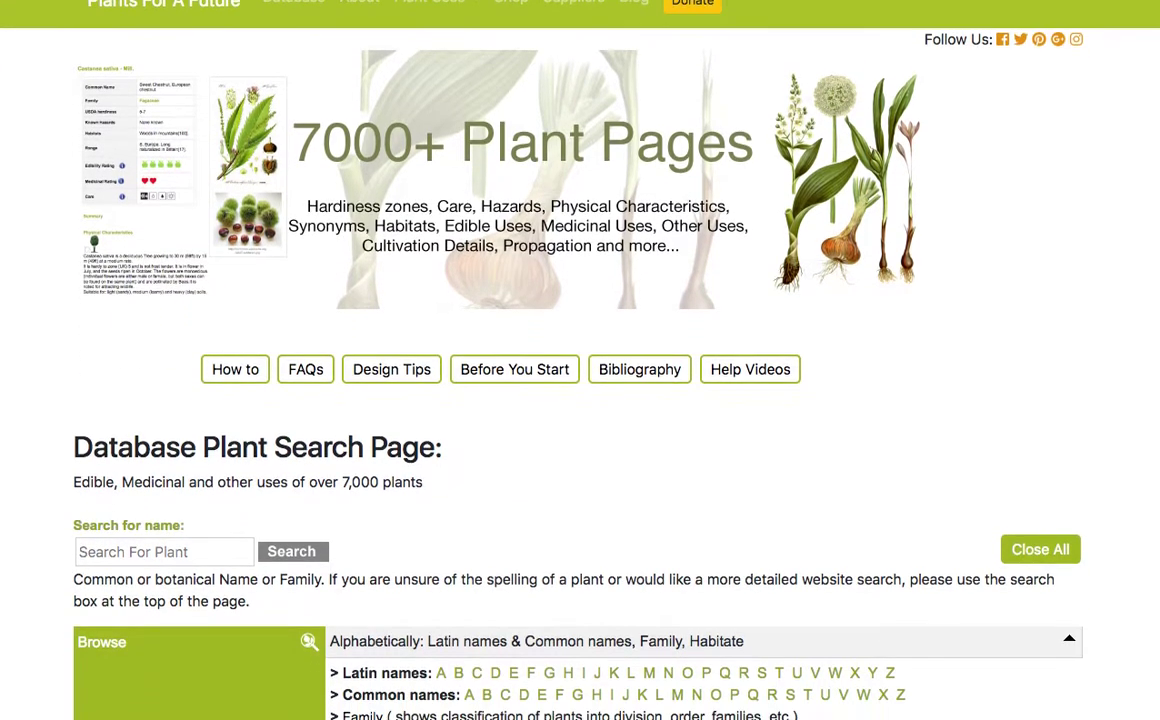
scroll(525, 360, down, 5)
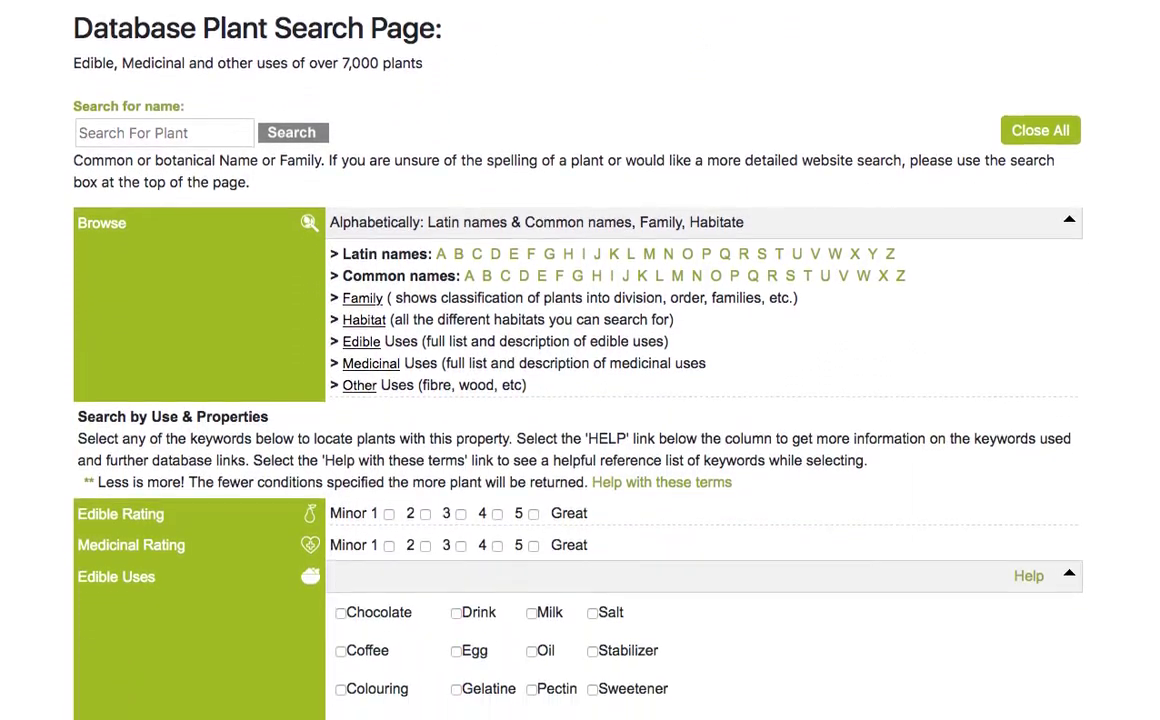
Collapse the Browse, Edible, Medicinal and Other Uses sections so Special Uses shows
click(1040, 90)
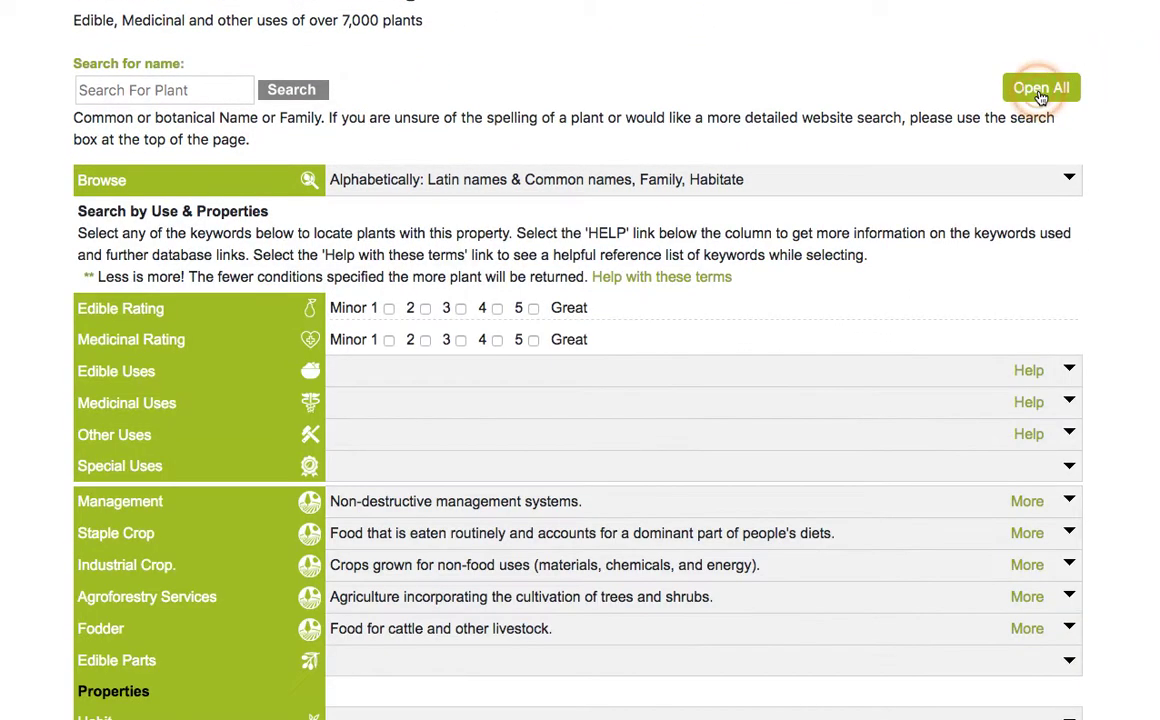
click(1040, 90)
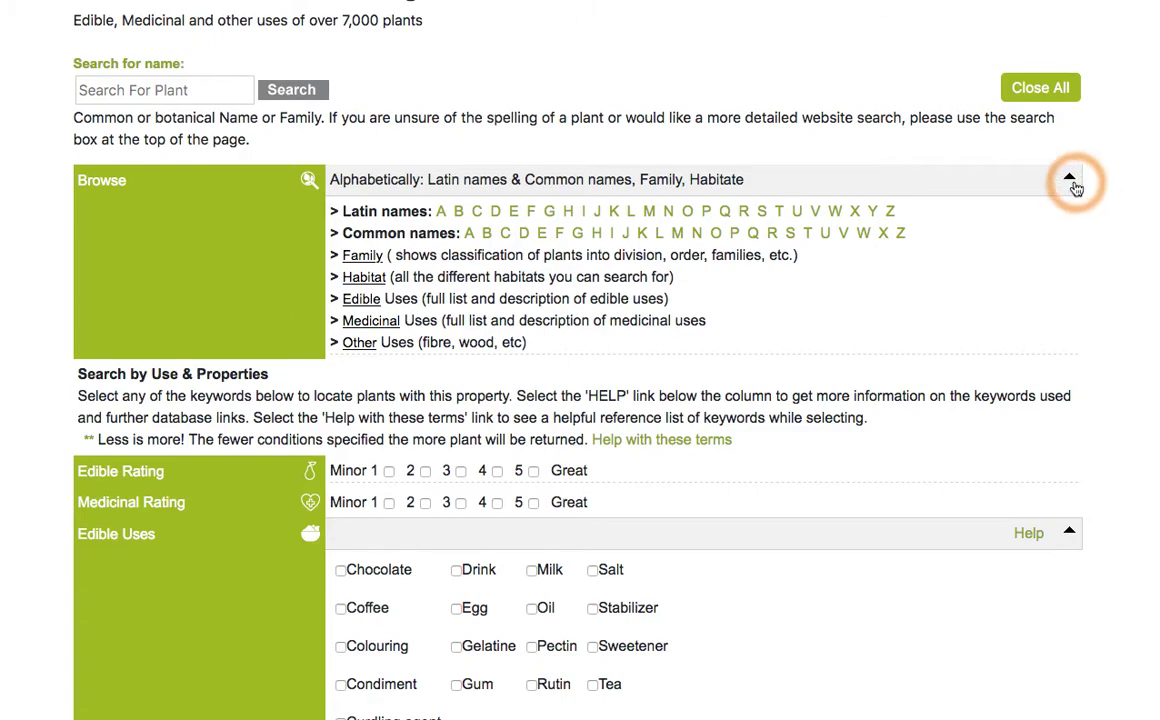
click(1071, 182)
click(1069, 441)
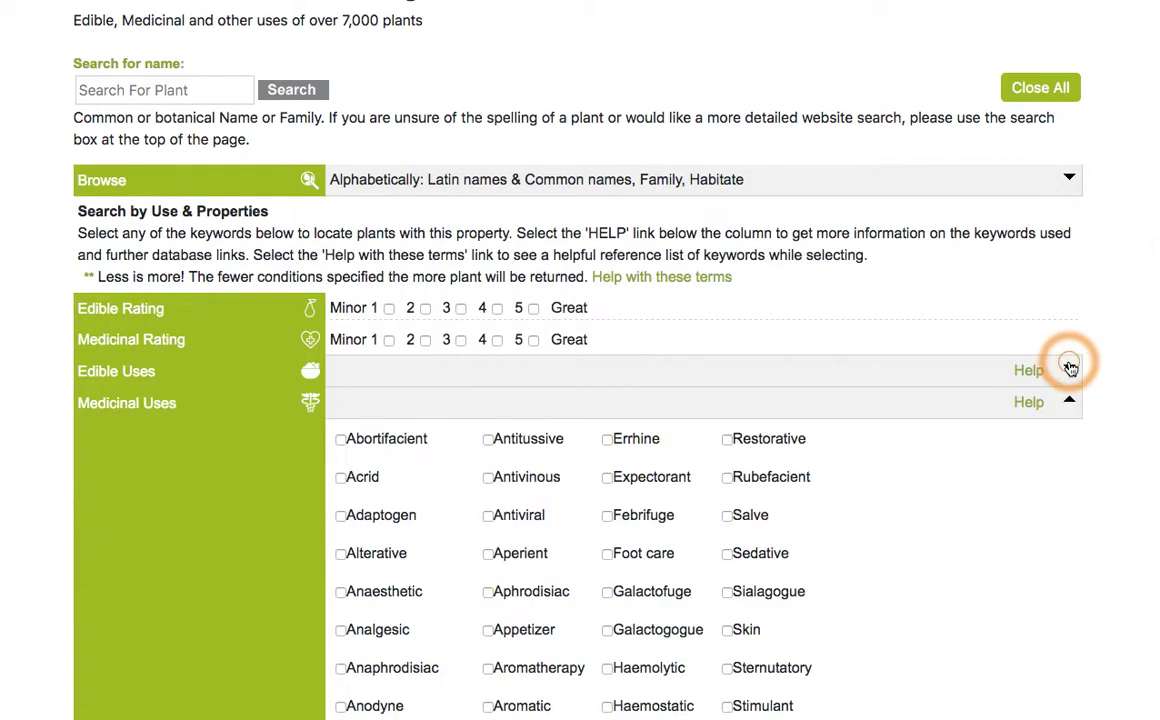
click(1069, 405)
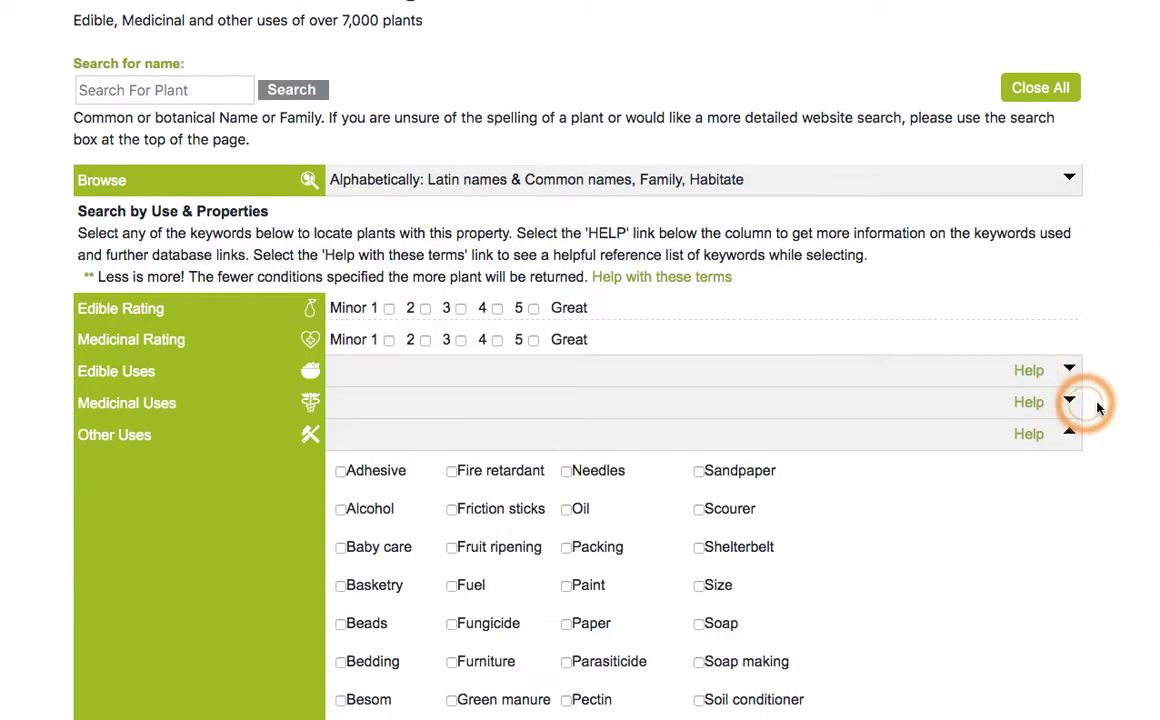
scroll(700, 400, down, 4)
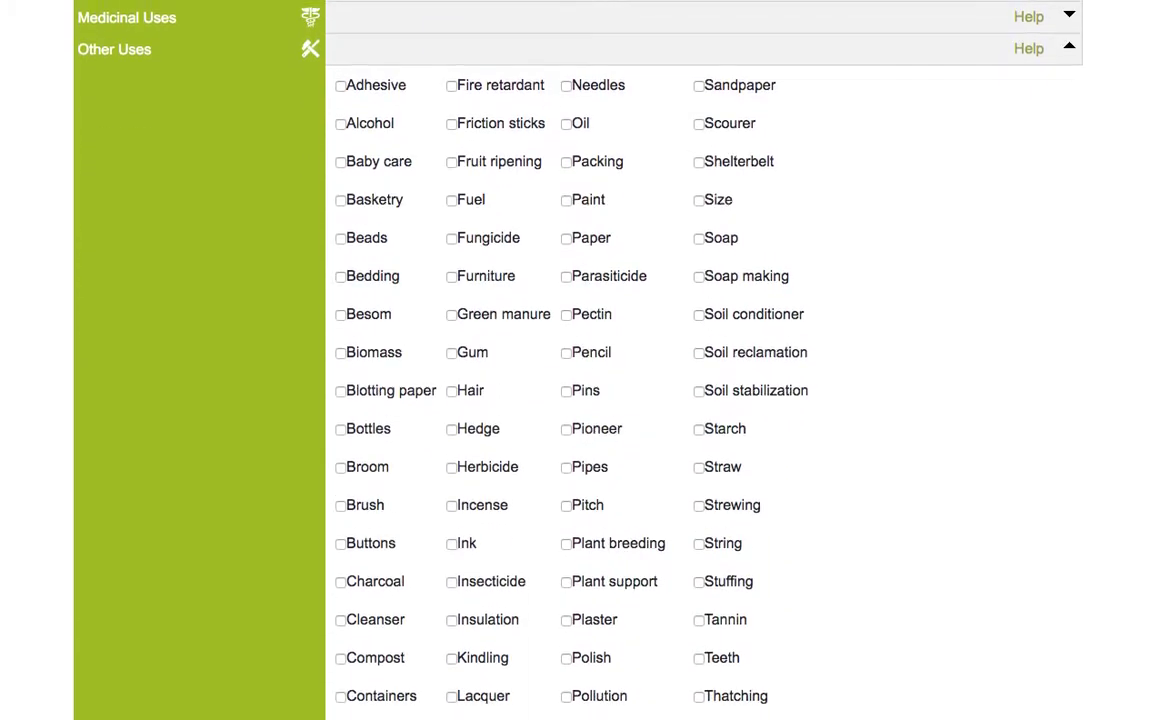
click(1070, 50)
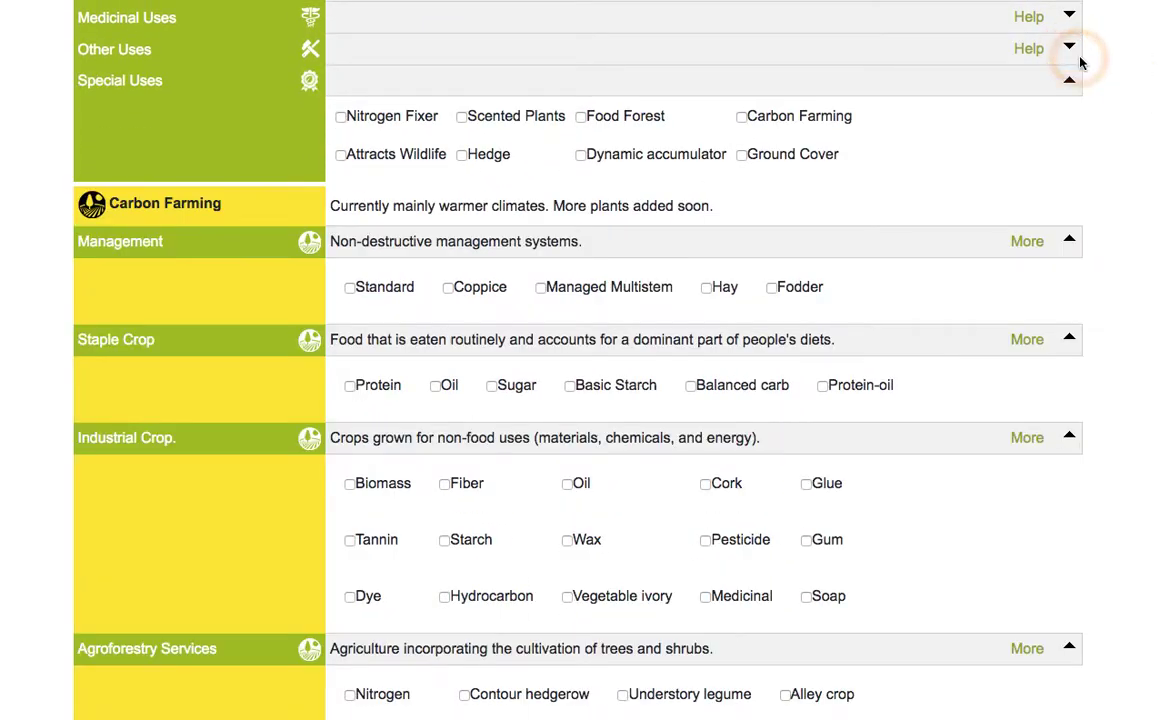
click(113, 88)
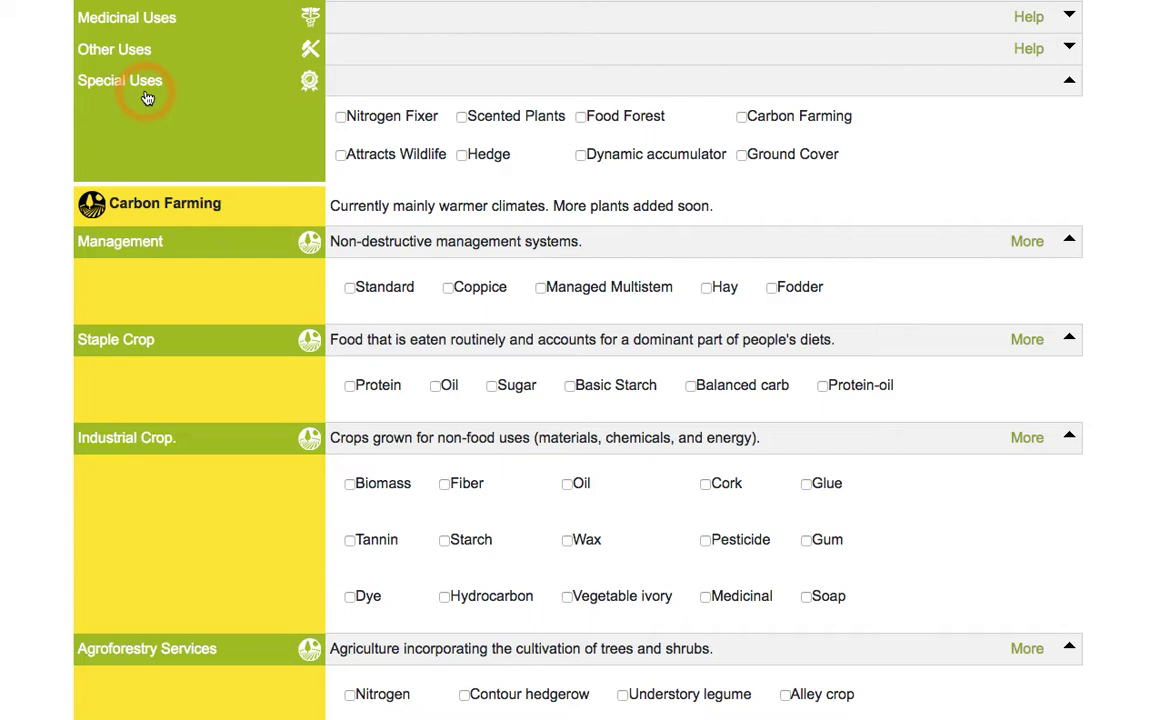
Tick Food Forest under Special Uses and run the search
click(582, 118)
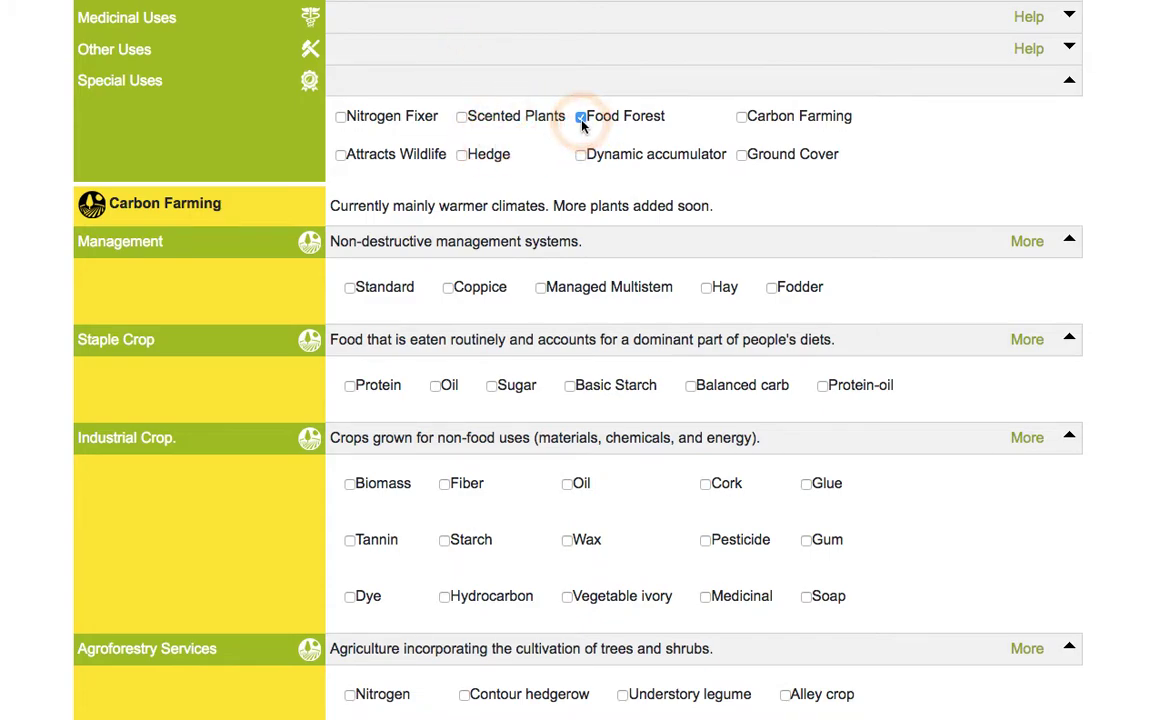
scroll(700, 400, down, 13)
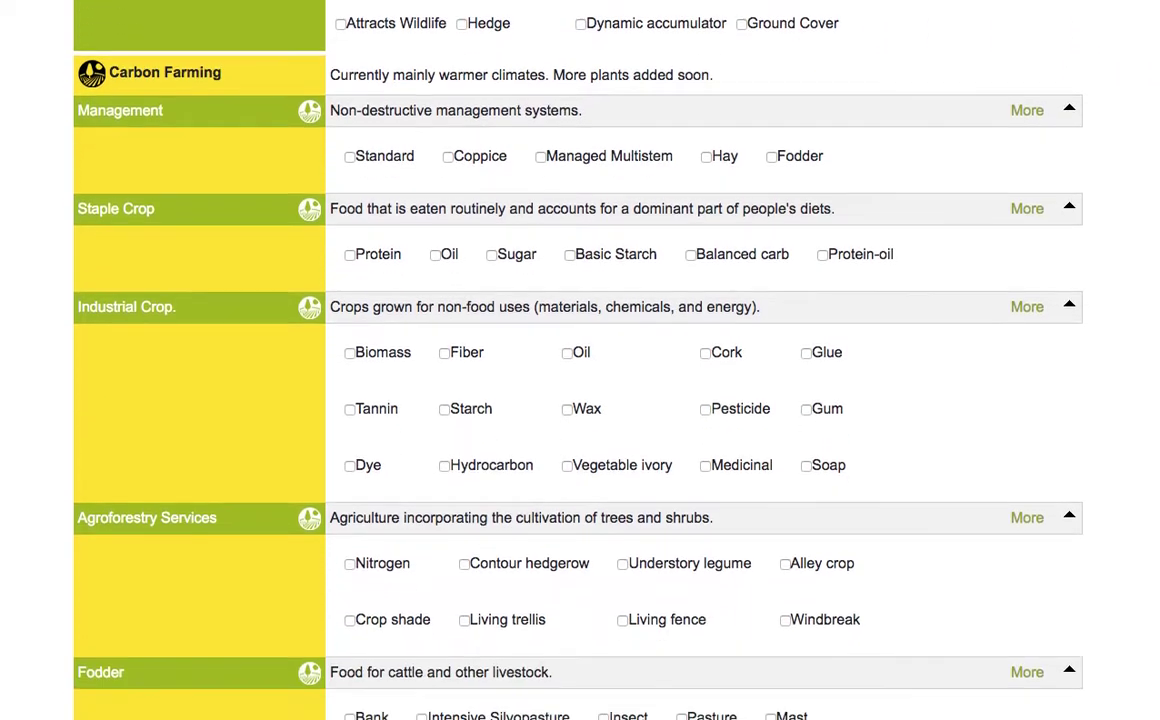
scroll(700, 400, down, 5)
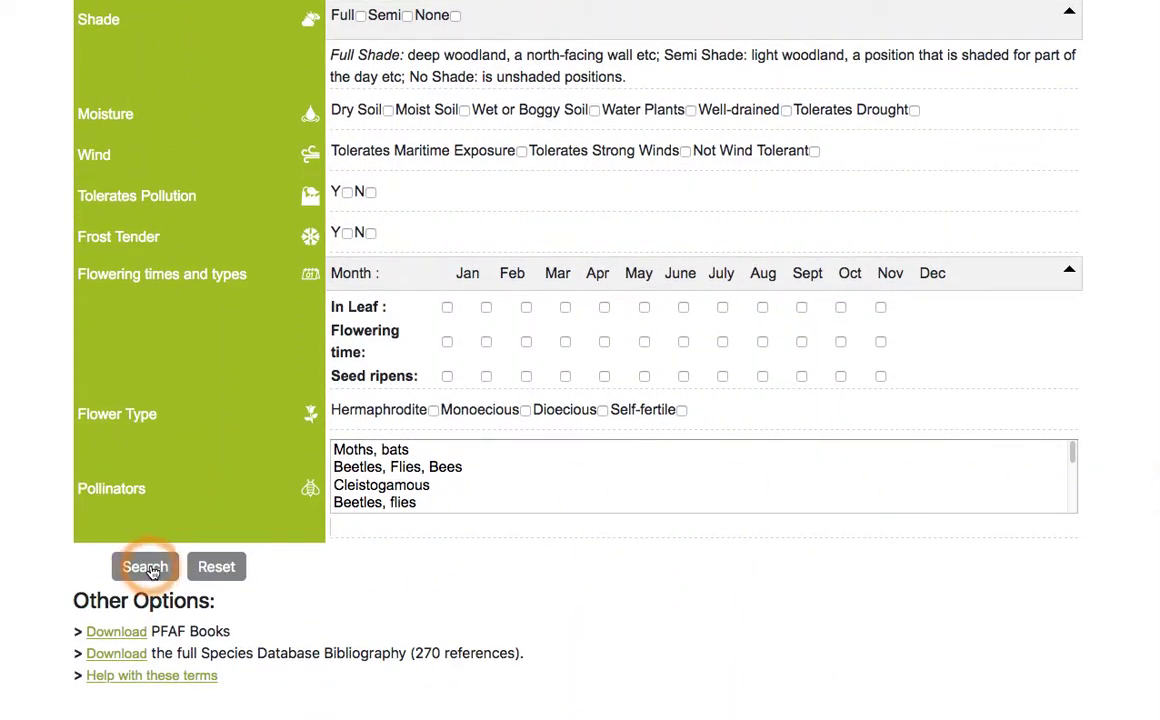
click(150, 568)
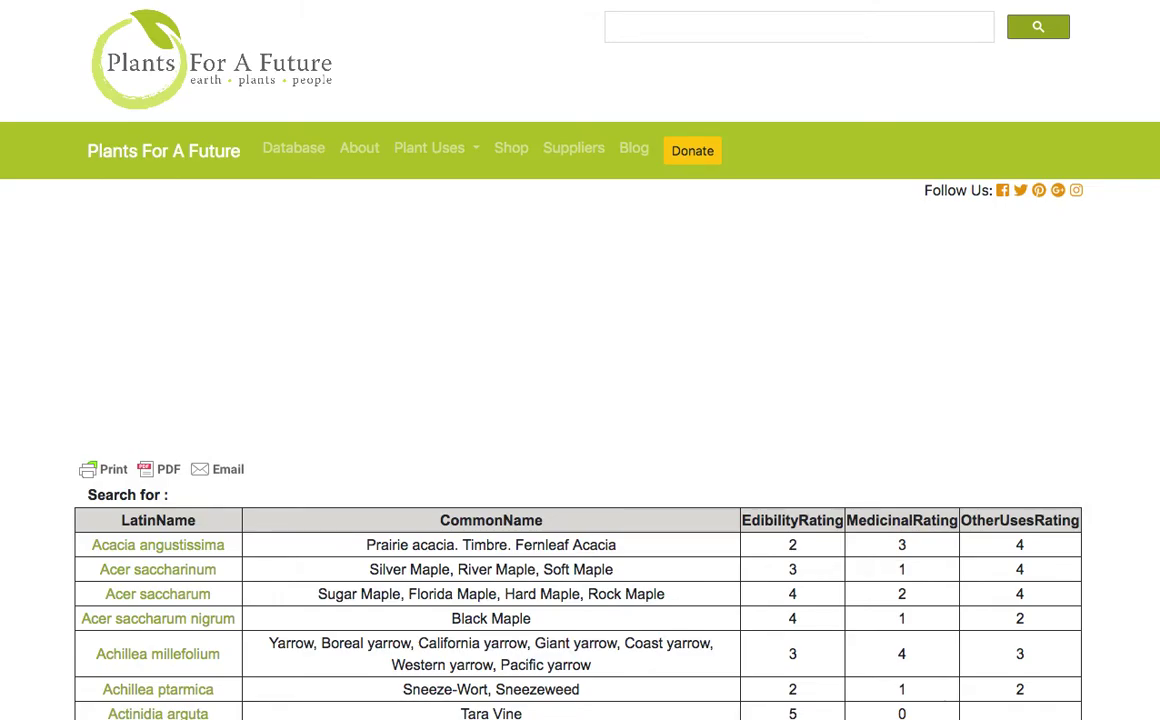
Scroll through the Food Forest results from Acacia angustissima to the Alnus species
scroll(580, 400, down, 5)
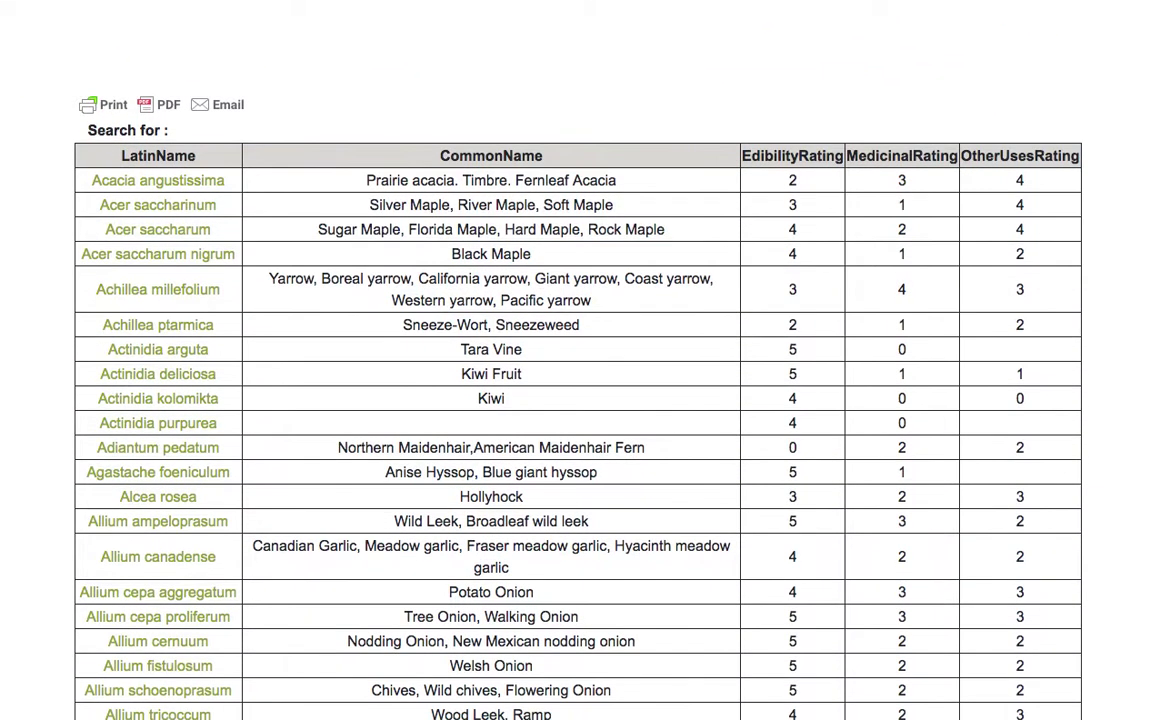
scroll(580, 400, down, 1)
scroll(580, 400, down, 1)
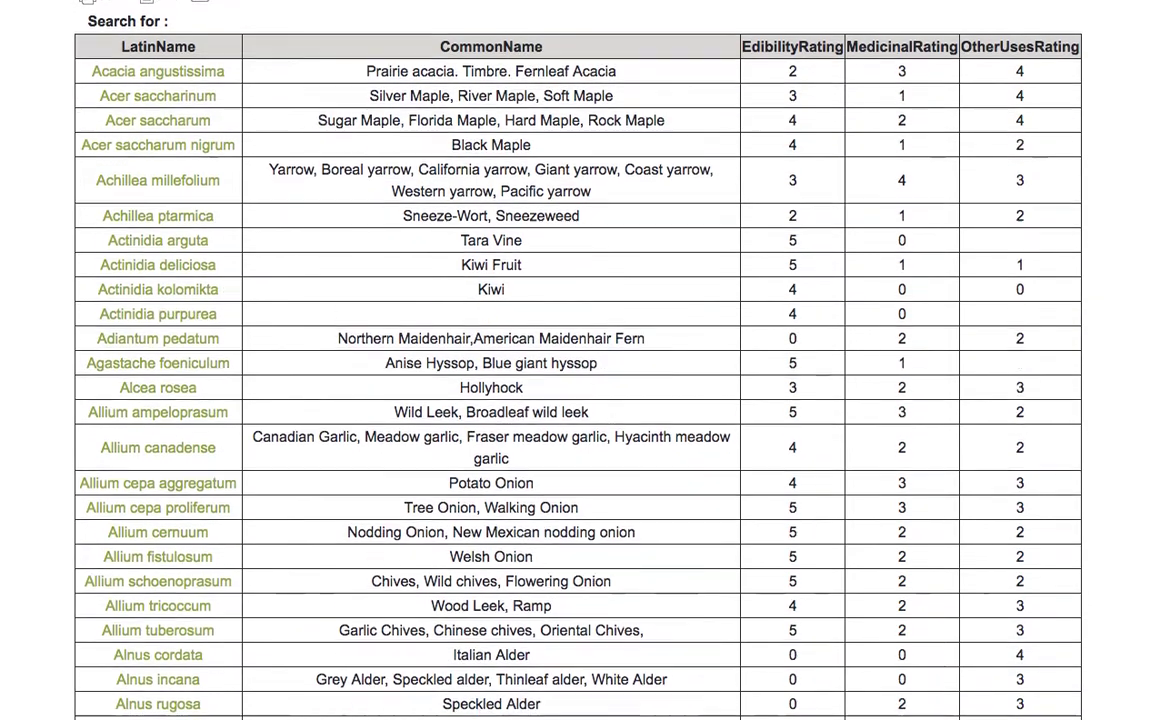
scroll(580, 400, up, 1)
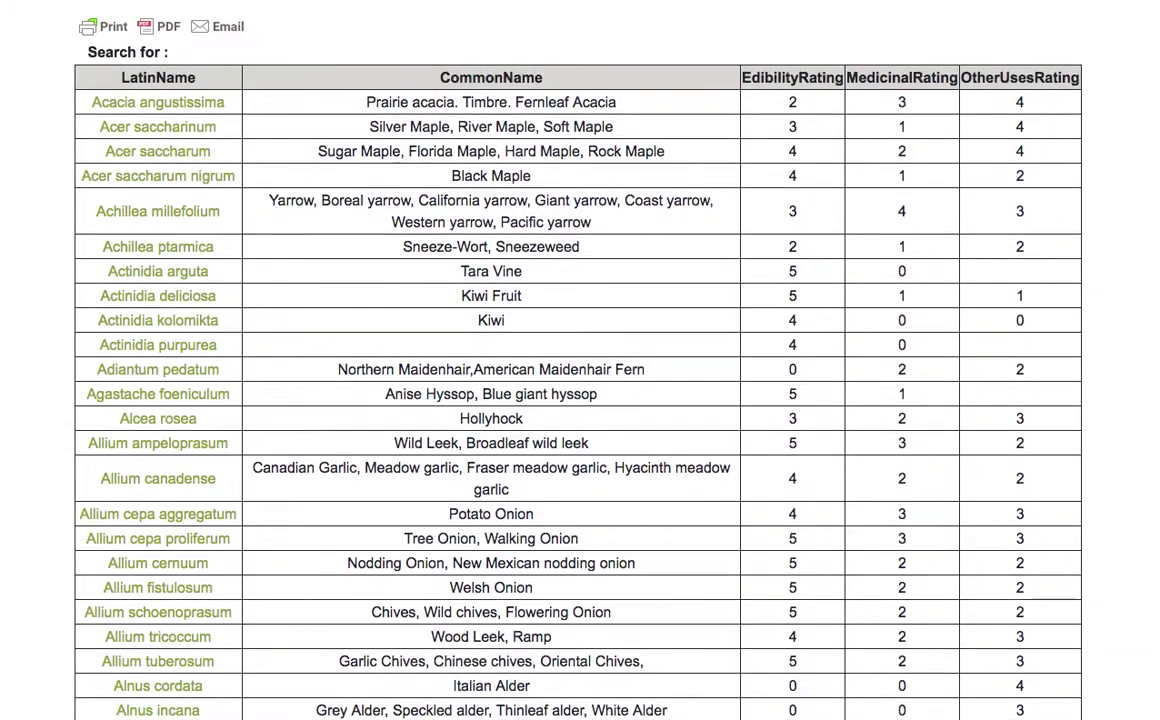
click(146, 104)
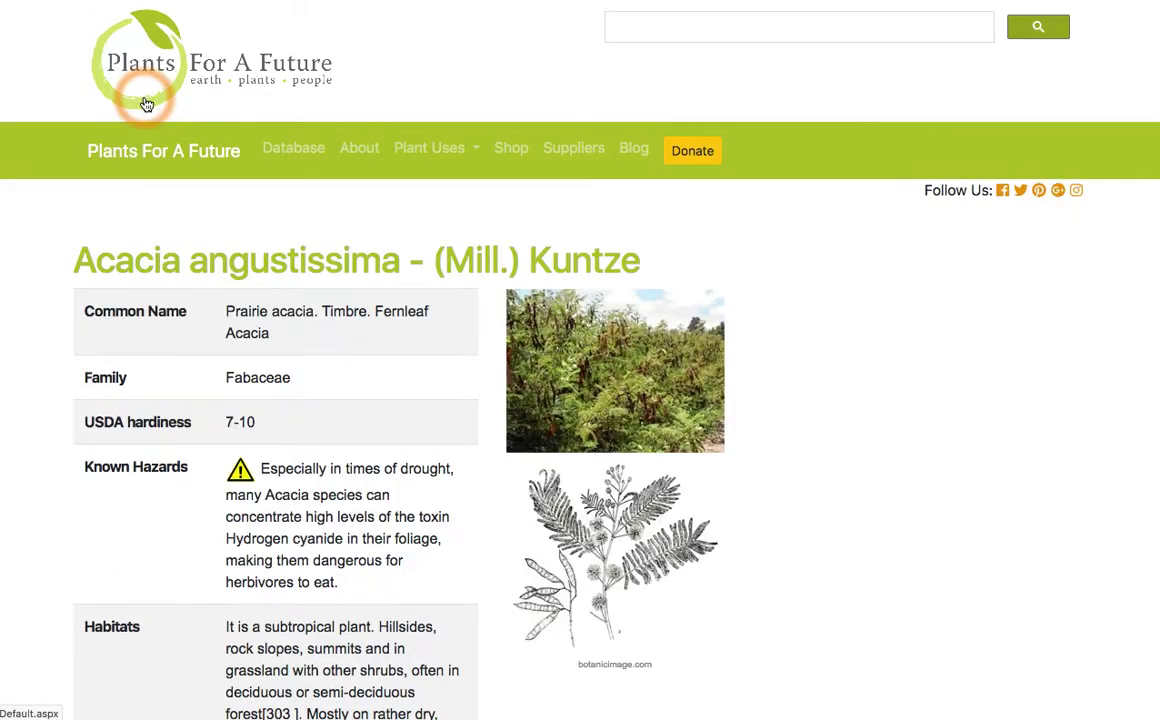
scroll(580, 360, down, 5)
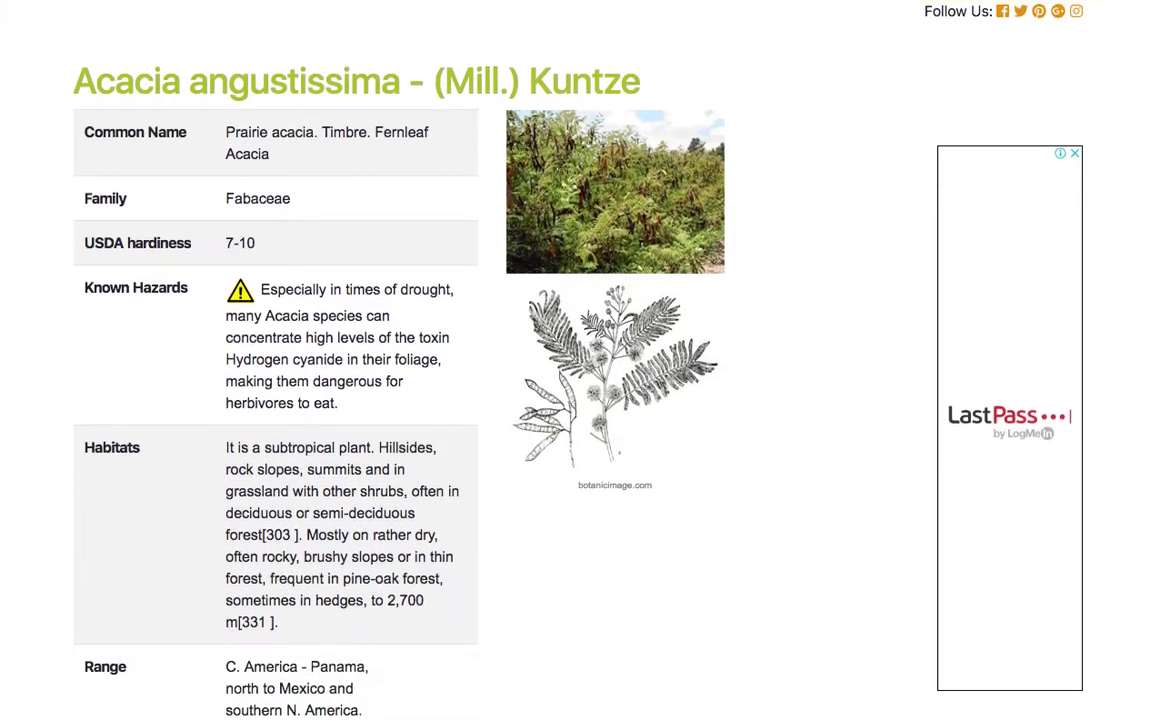
scroll(259, 400, down, 2)
click(259, 311)
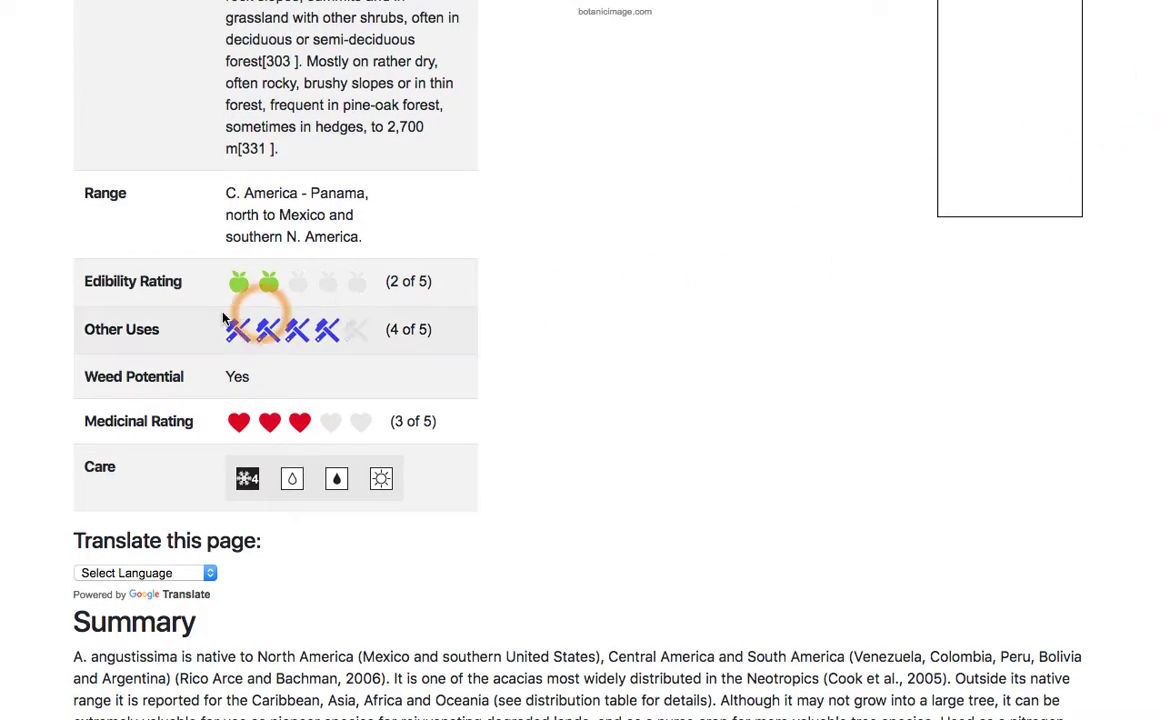
click(253, 335)
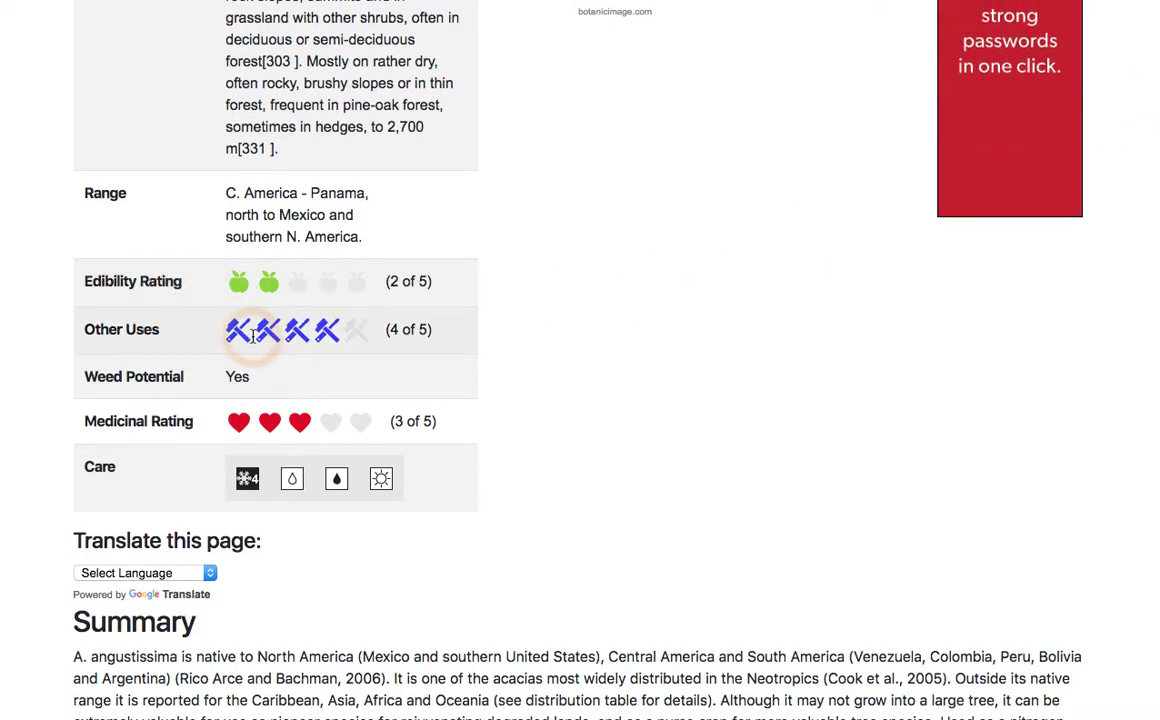
click(181, 414)
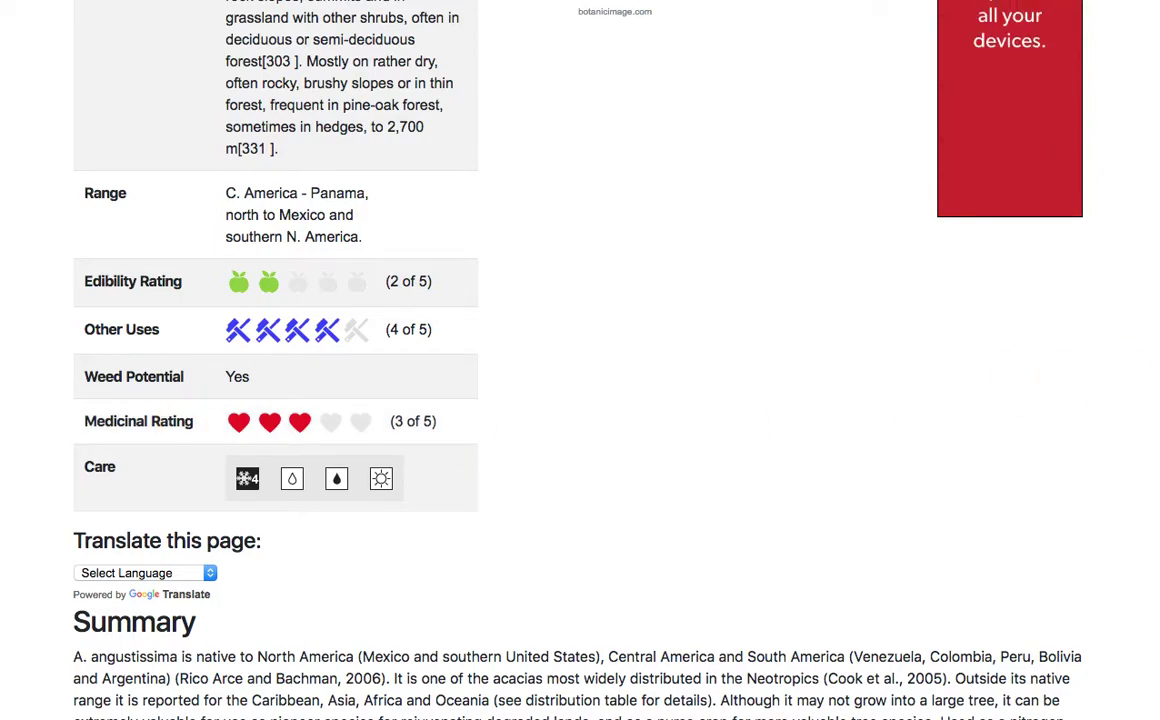
scroll(580, 360, down, 7)
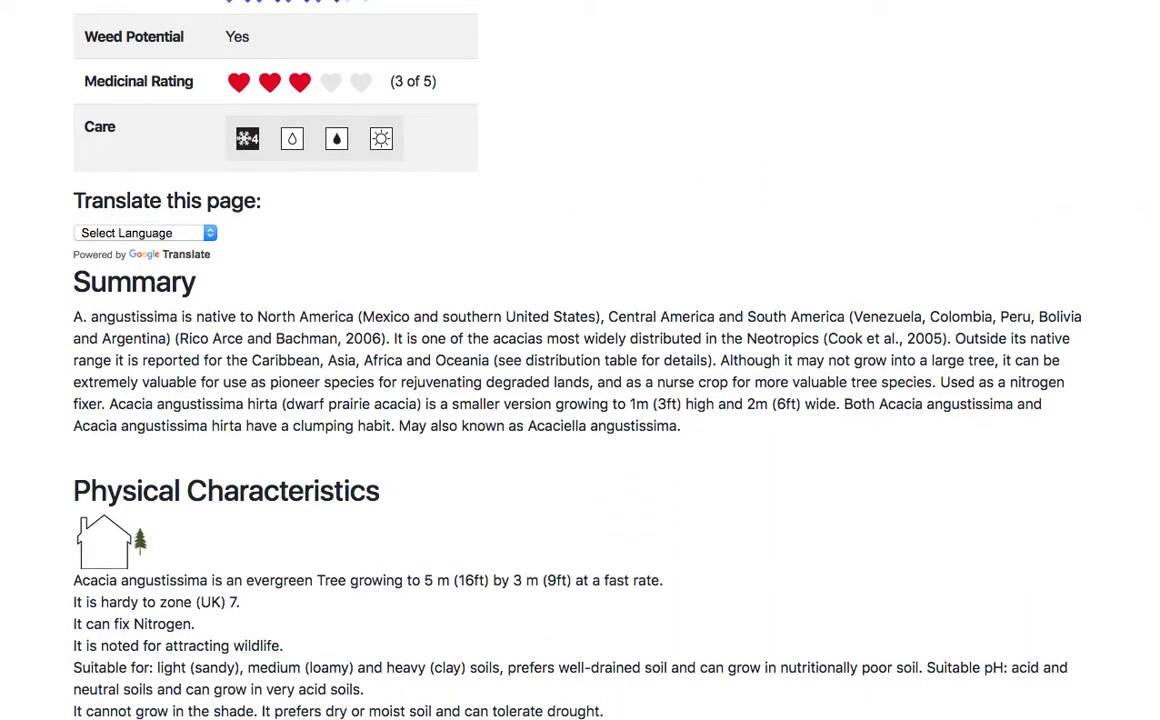
click(465, 113)
click(247, 140)
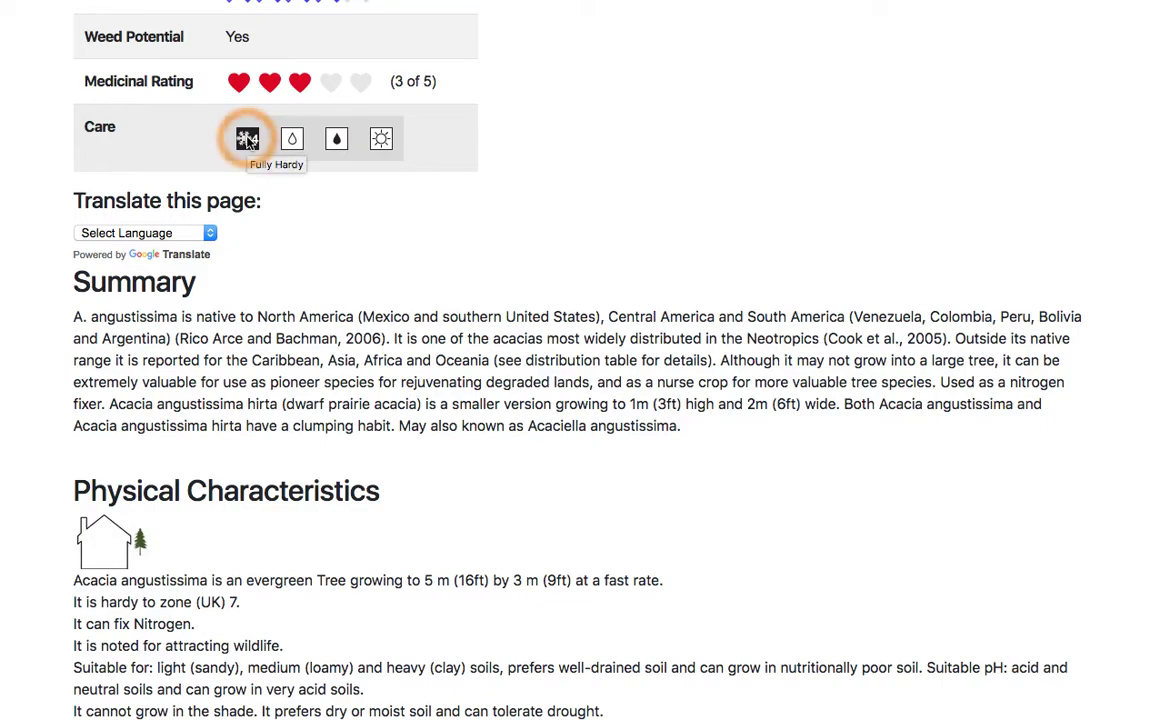
click(292, 141)
click(335, 141)
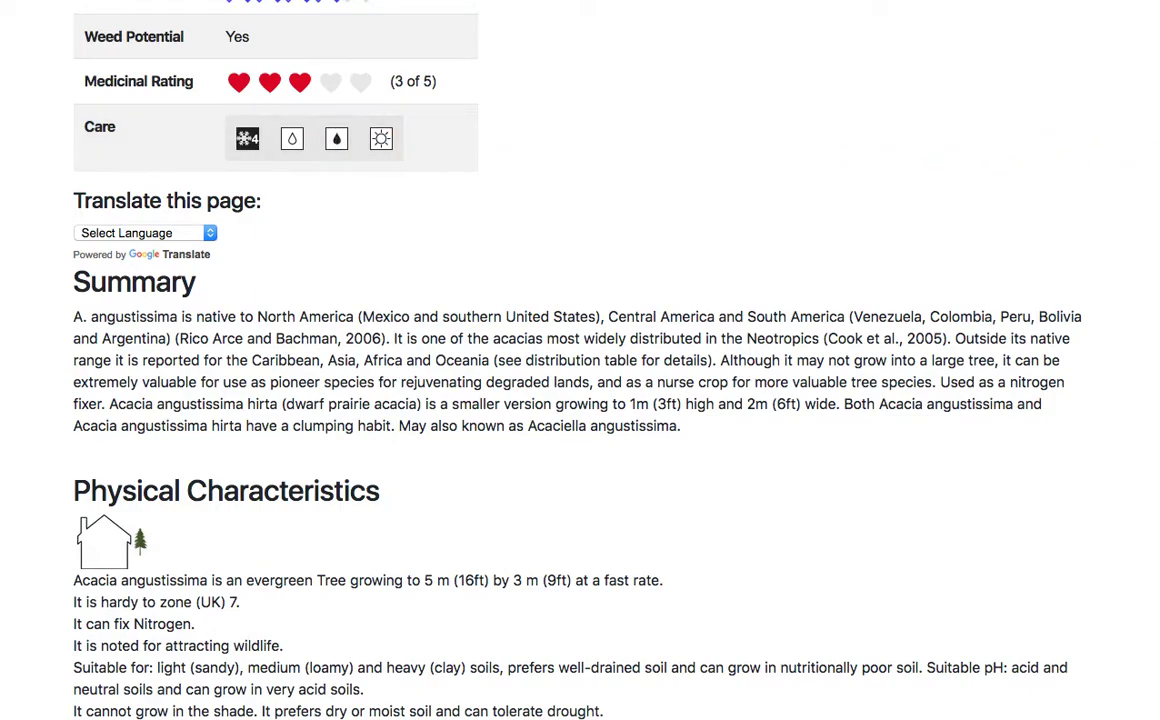
scroll(580, 360, down, 10)
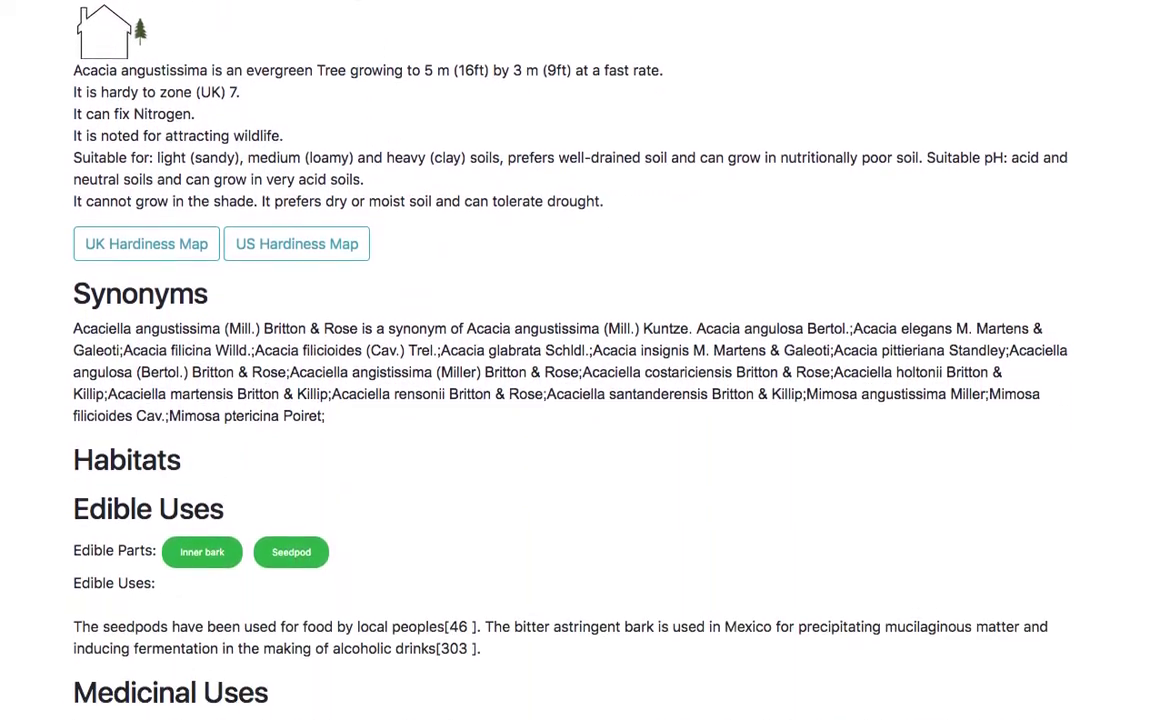
scroll(580, 360, down, 2)
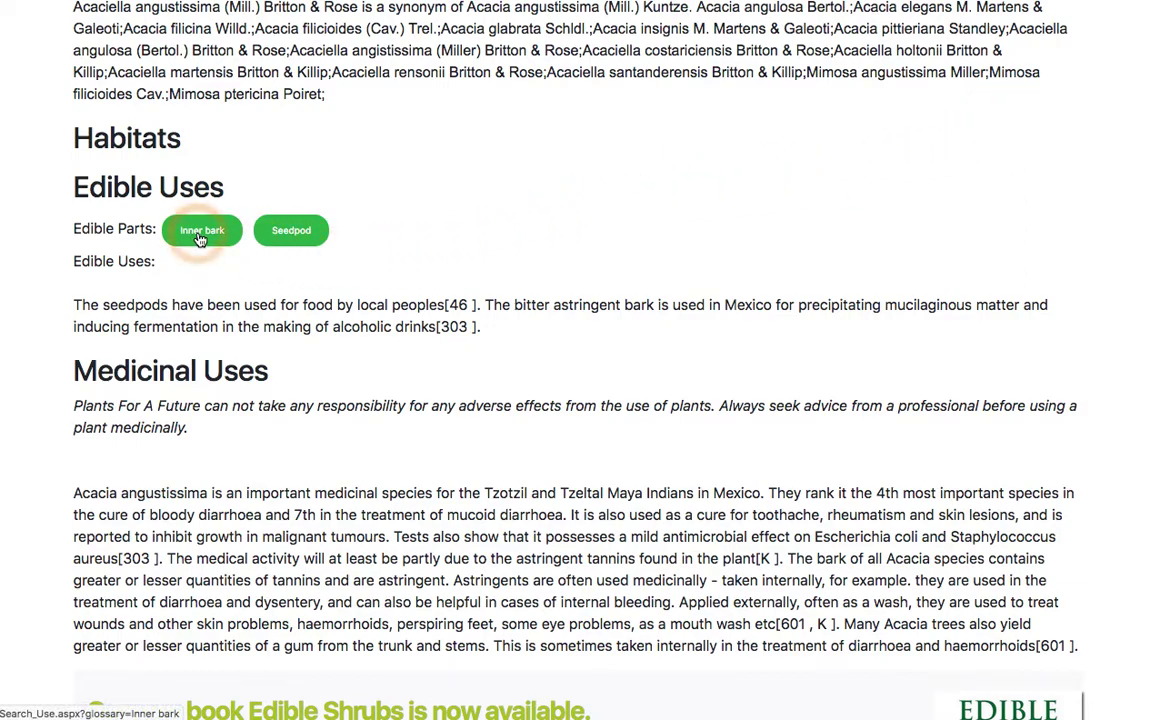
mouse_move(201, 239)
mouse_move(289, 240)
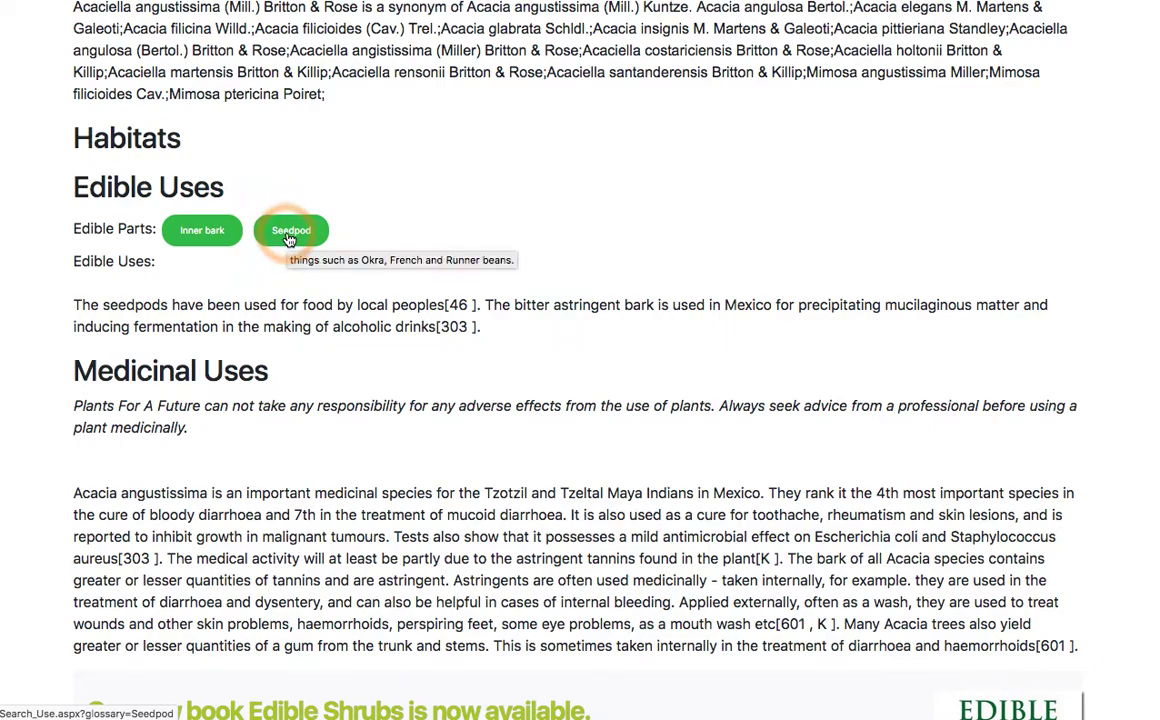
scroll(289, 240, down, 6)
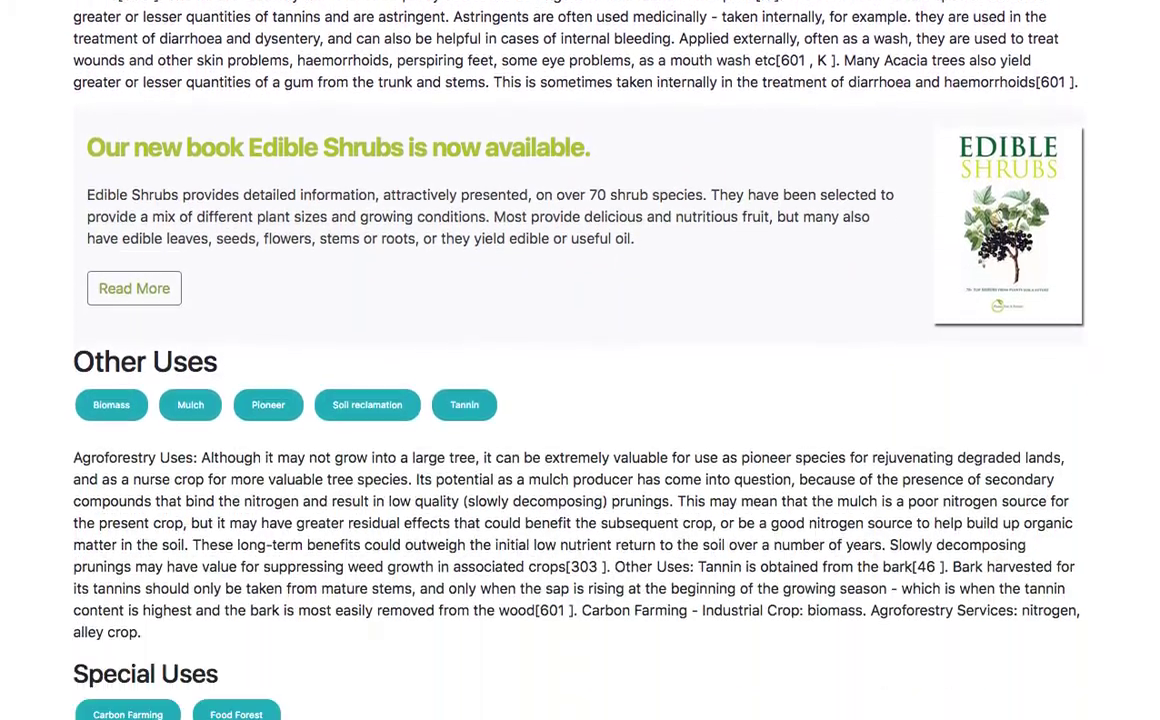
scroll(580, 400, down, 2)
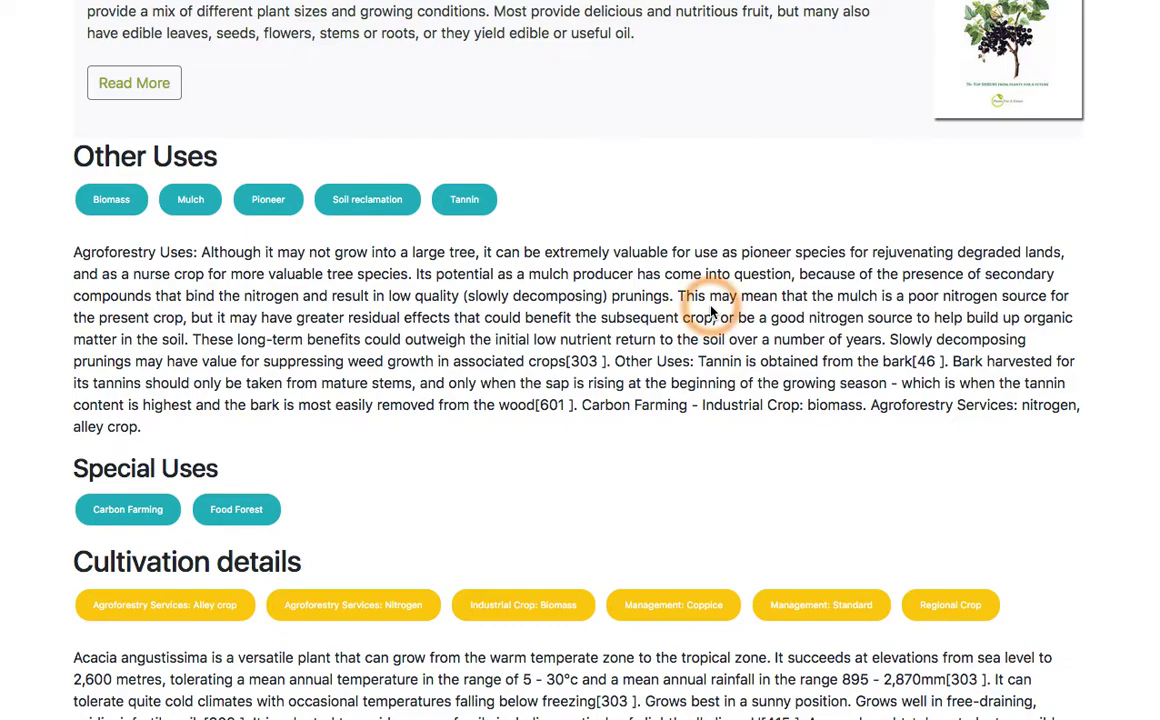
mouse_move(236, 519)
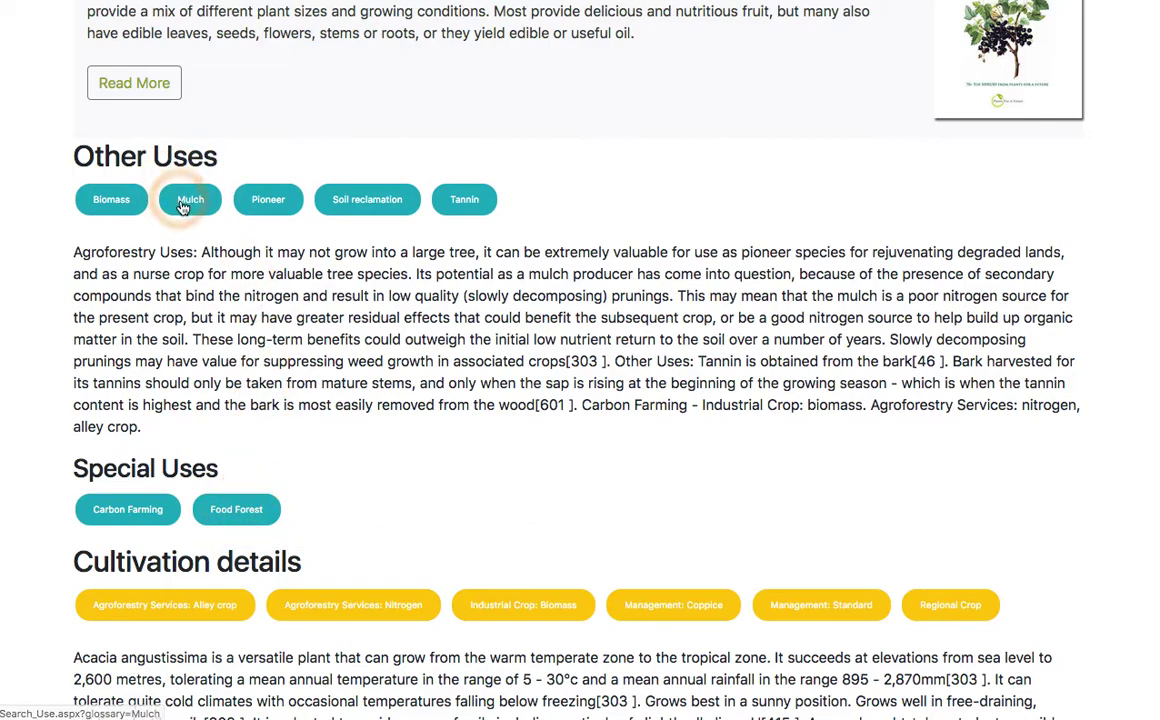
mouse_move(190, 206)
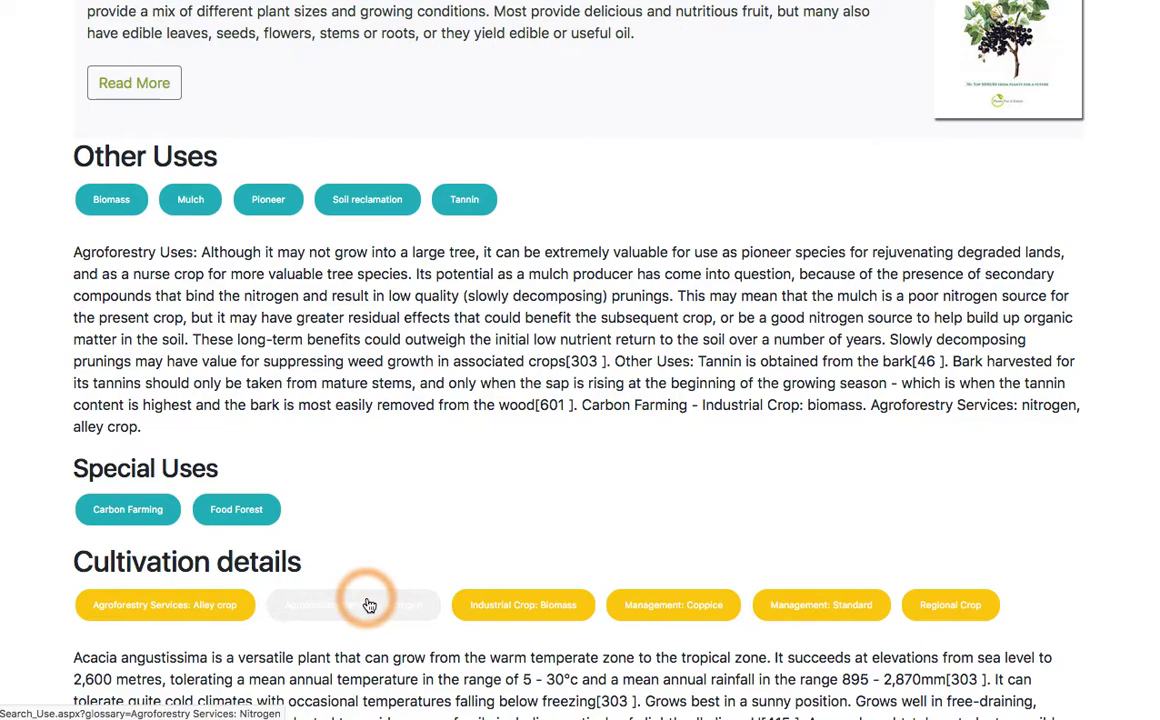
mouse_move(368, 604)
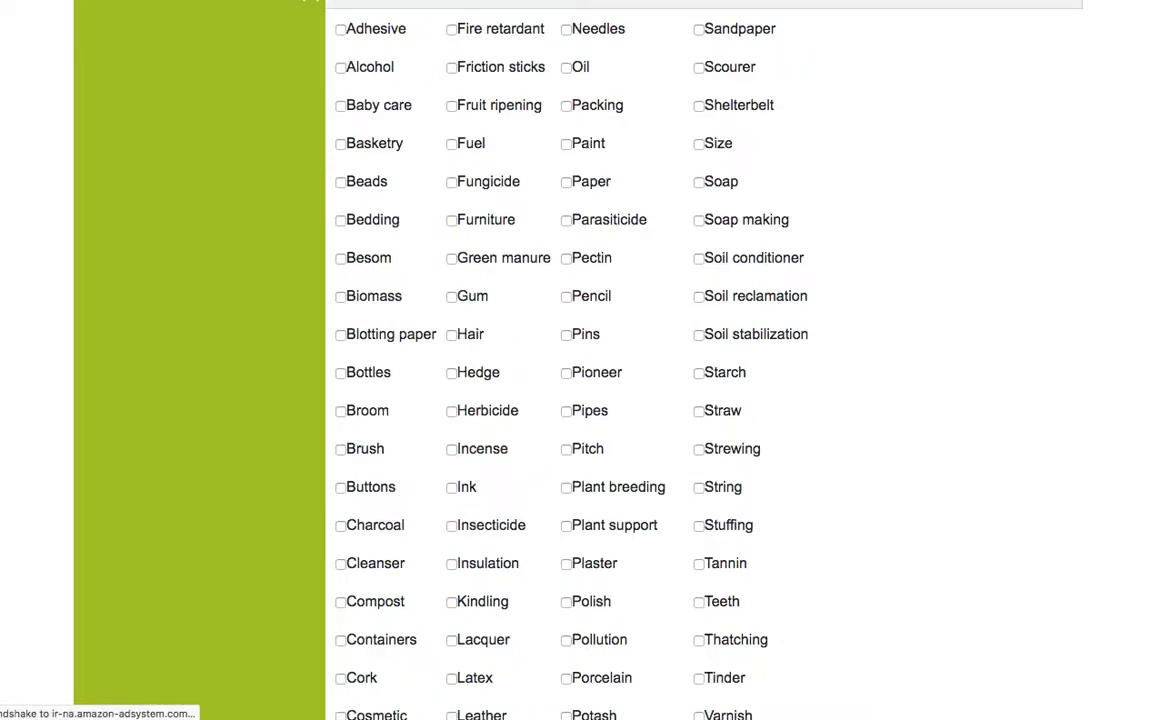
Return to the search form and fold away the Edible, Medicinal and Other Uses lists
click(1046, 137)
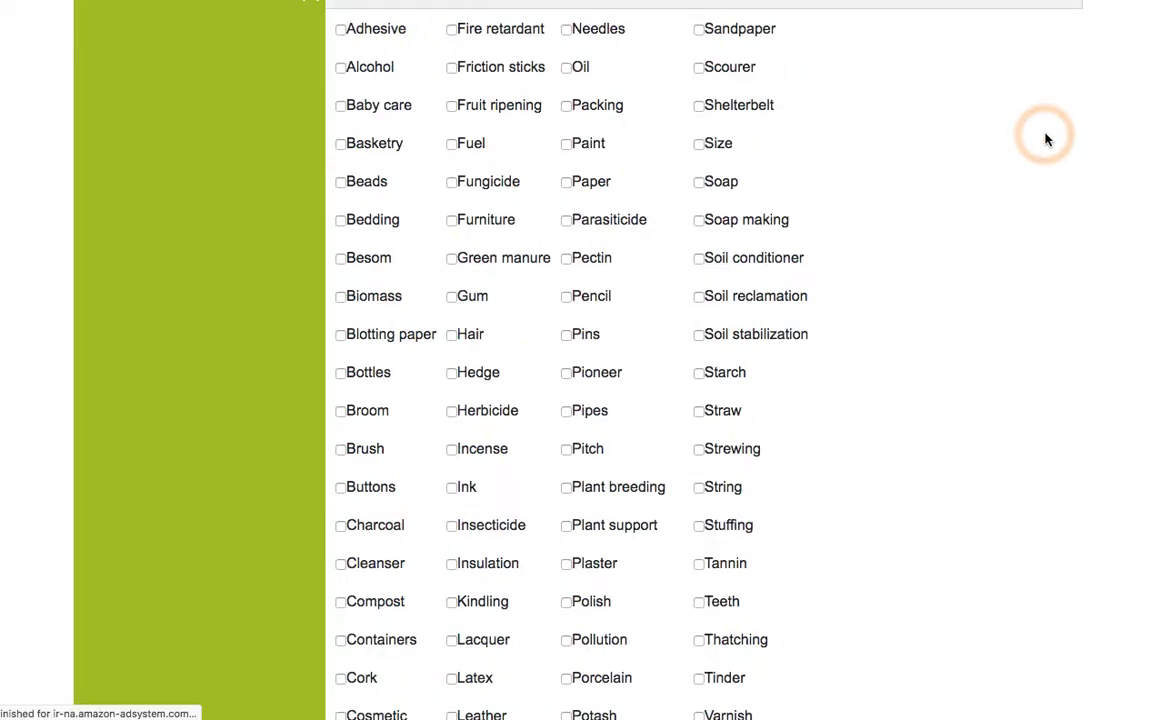
scroll(580, 360, up, 15)
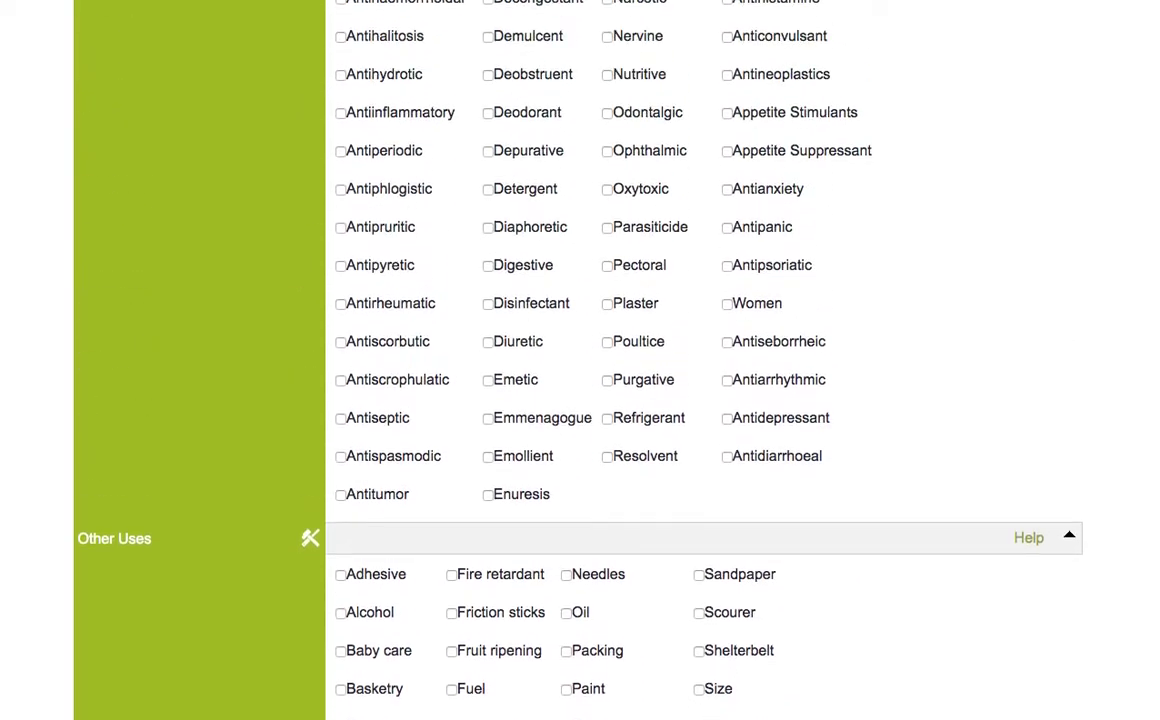
scroll(580, 360, down, 1)
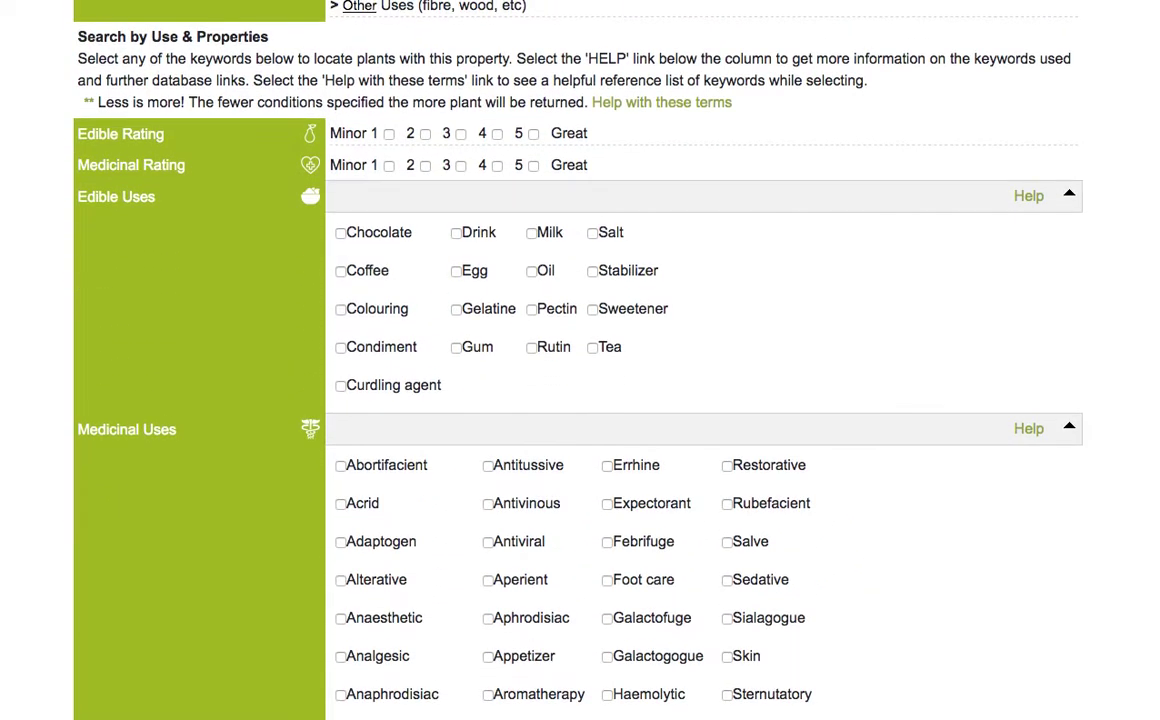
click(1071, 200)
click(1071, 201)
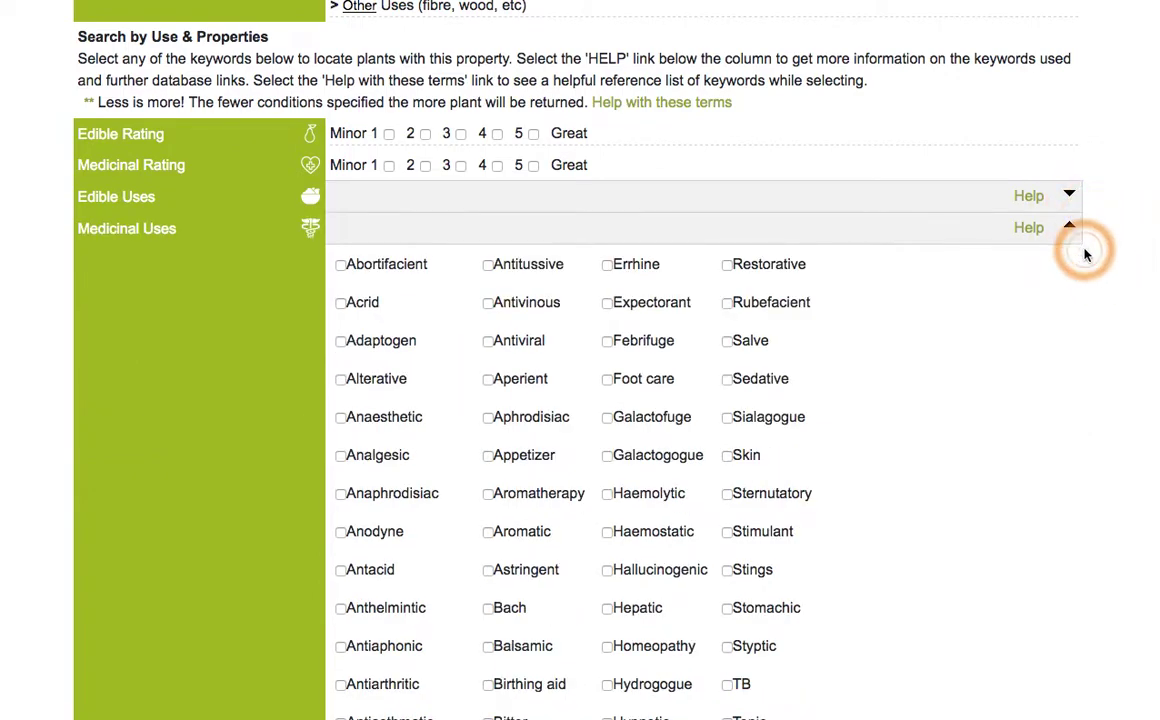
click(1072, 226)
click(1070, 258)
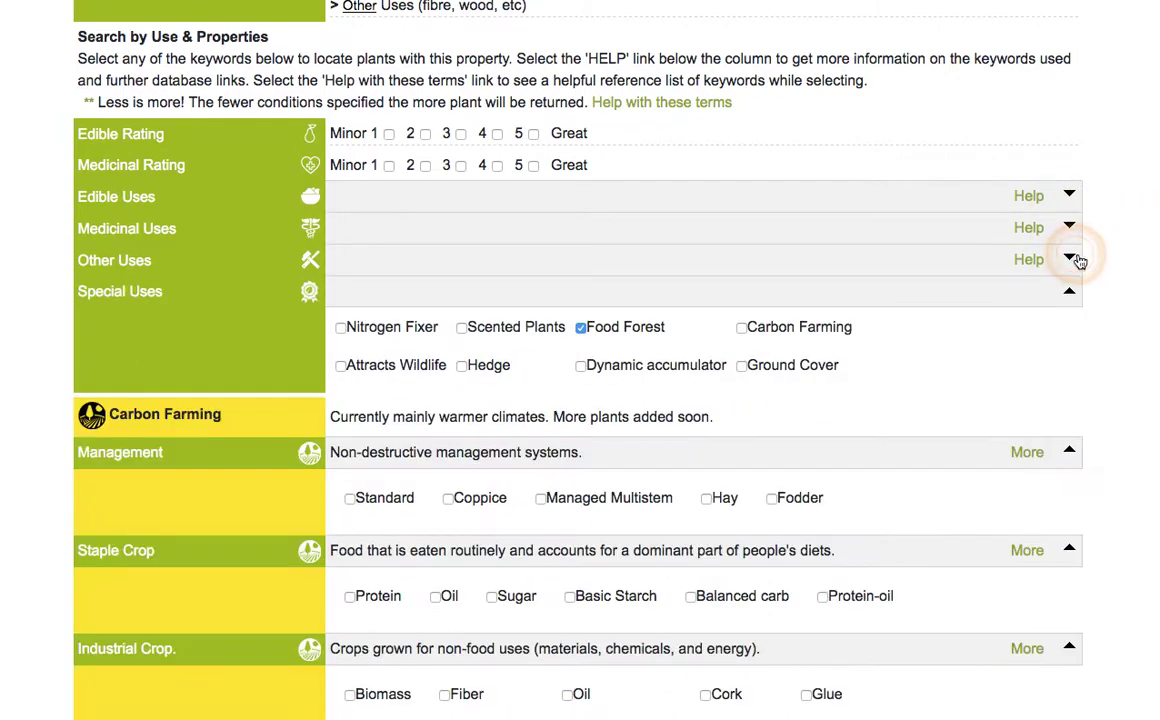
Tick Food Forest under Special Uses and move down to the Habit options
click(580, 330)
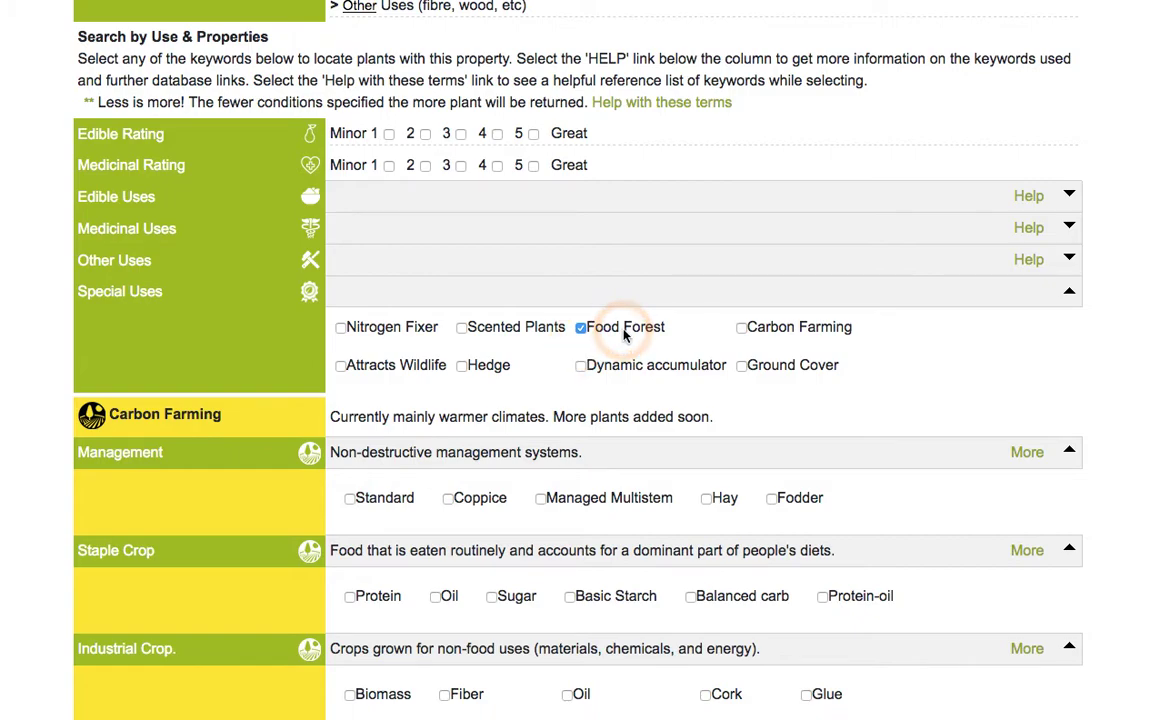
click(1113, 419)
scroll(578, 400, down, 10)
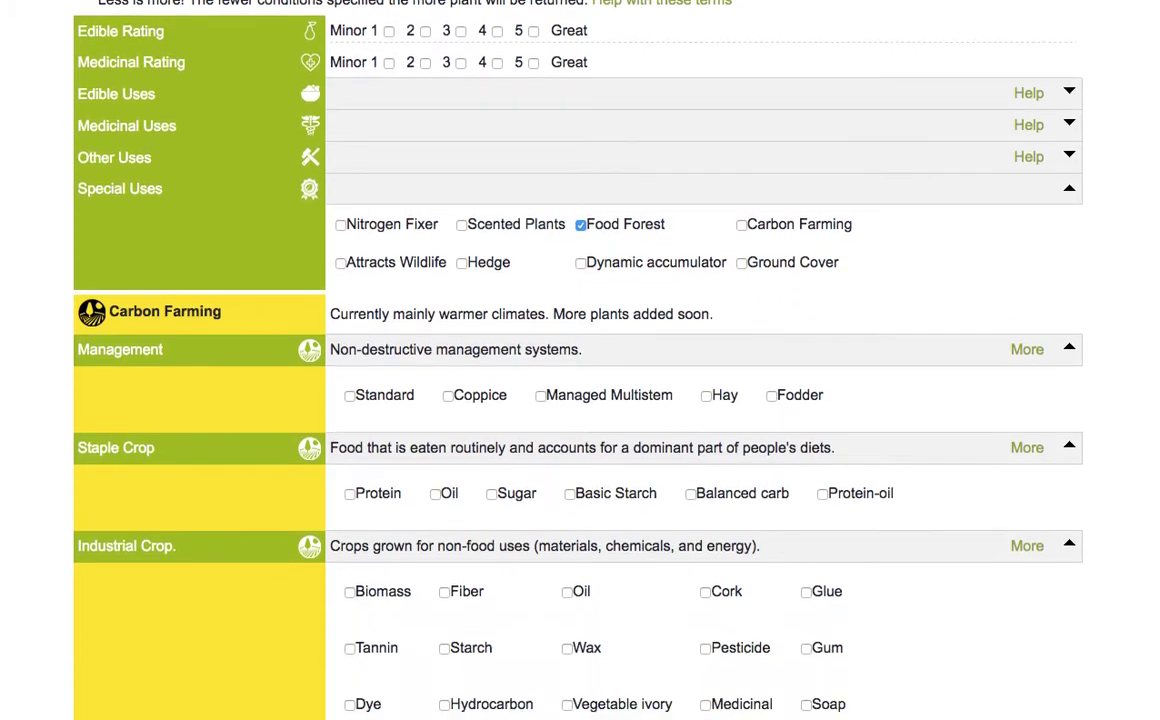
scroll(578, 360, down, 2)
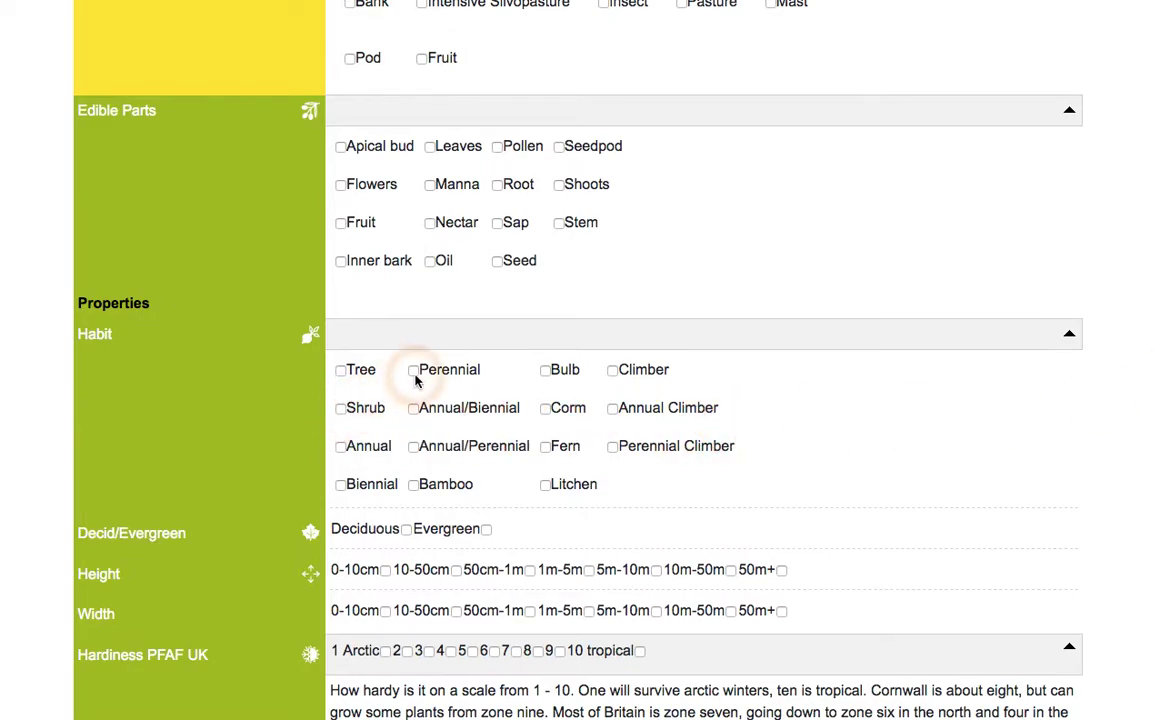
Restrict the habit to shrubs, trying then removing a 50cm-1m height filter
click(351, 375)
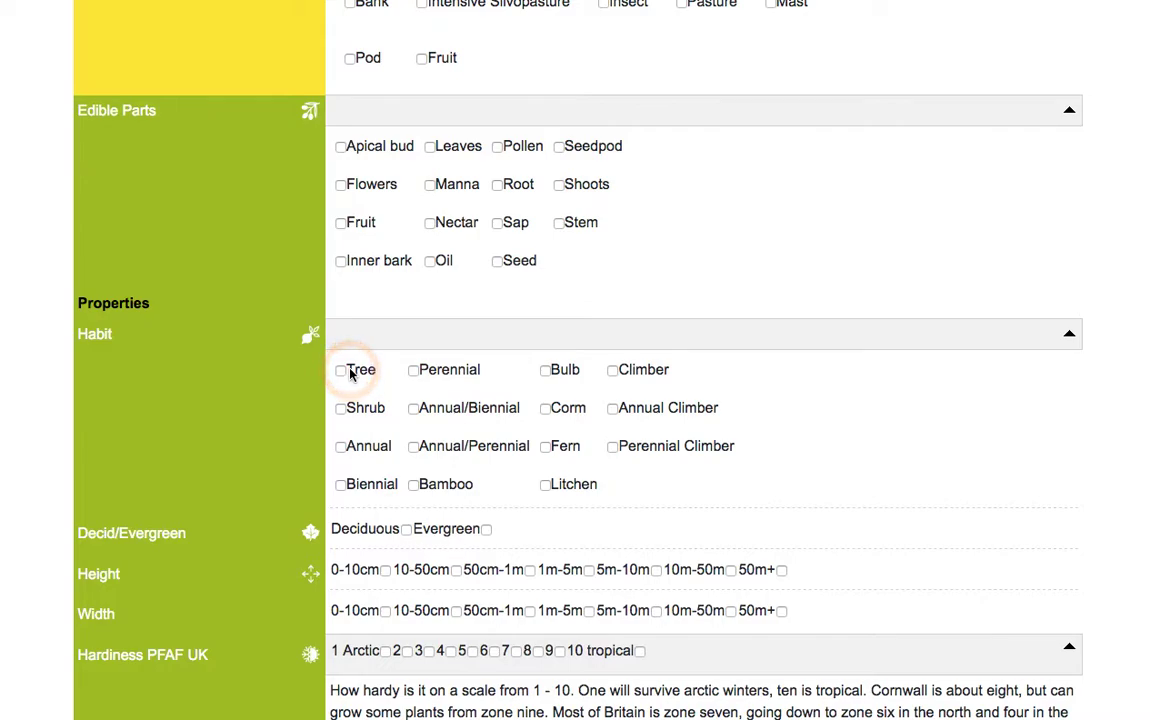
click(341, 409)
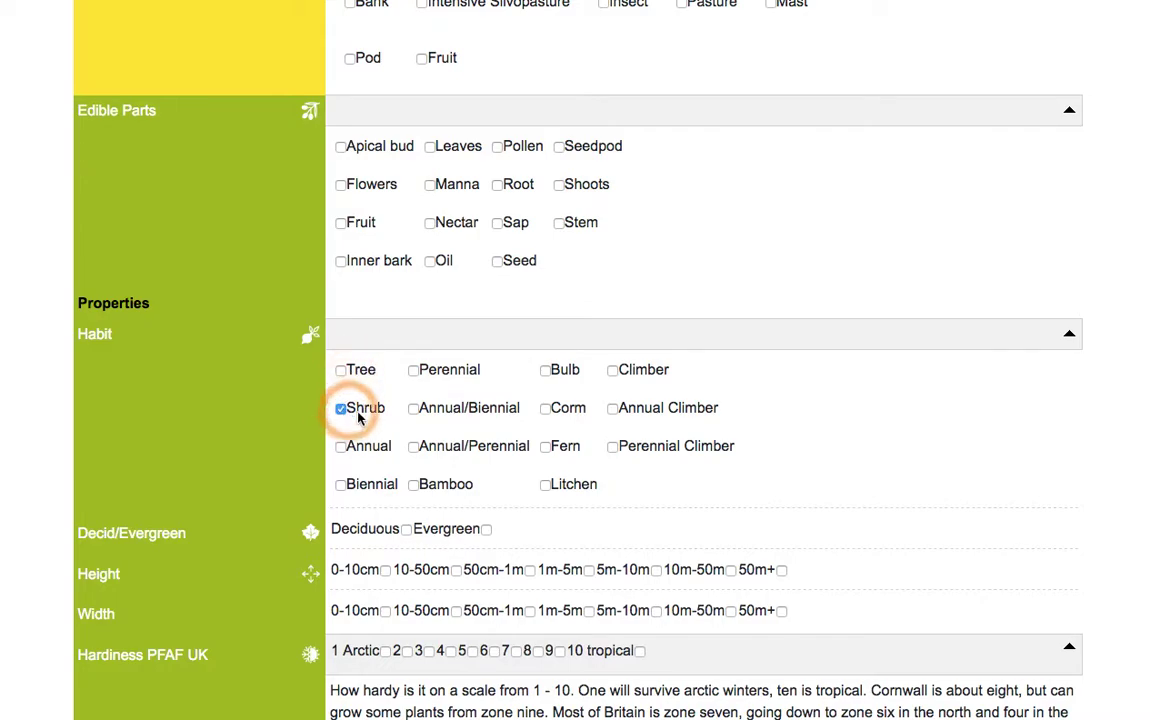
scroll(240, 269, down, 5)
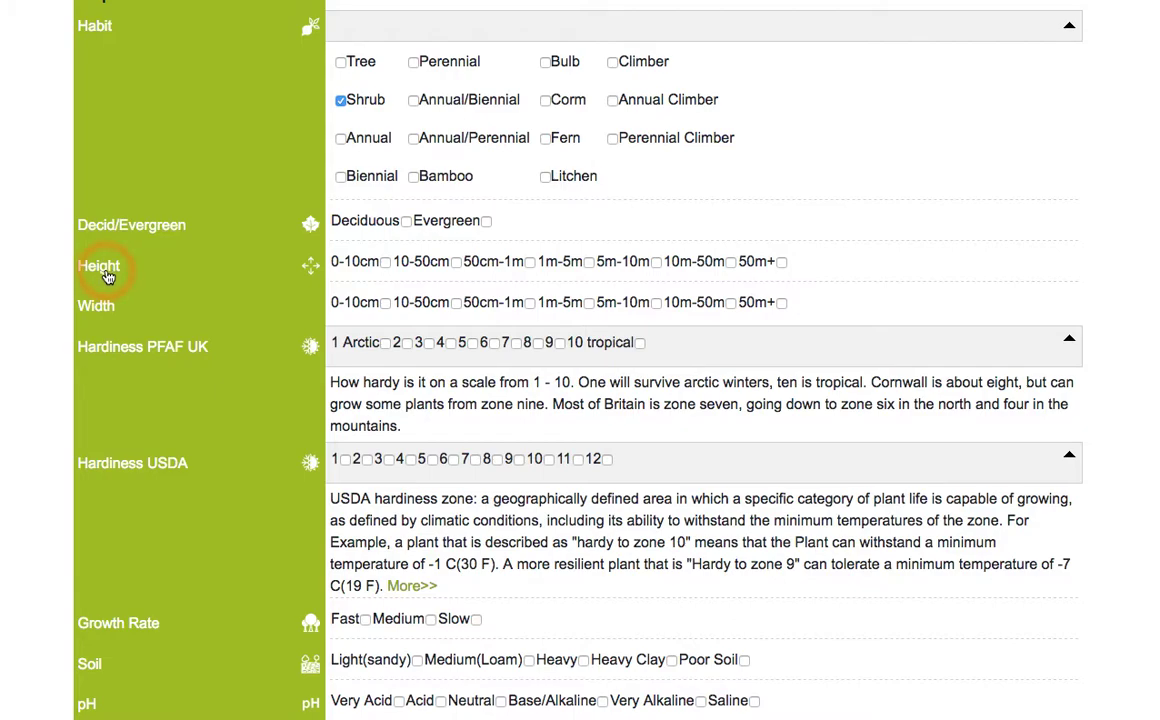
click(529, 262)
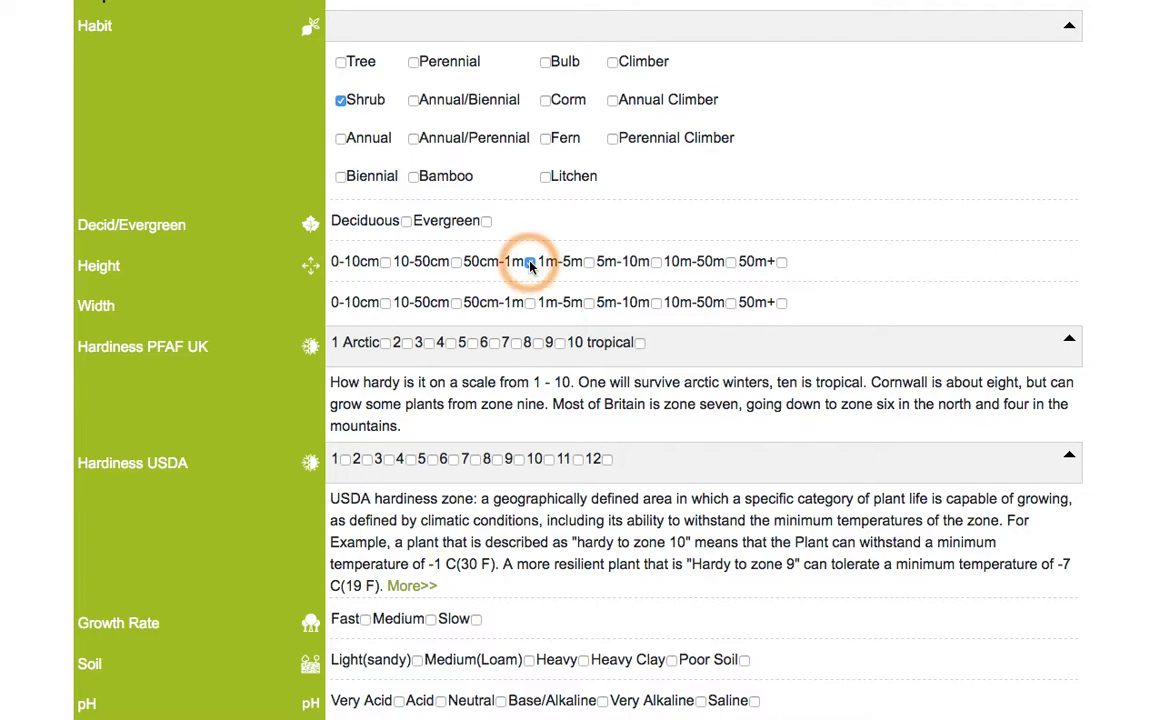
click(529, 262)
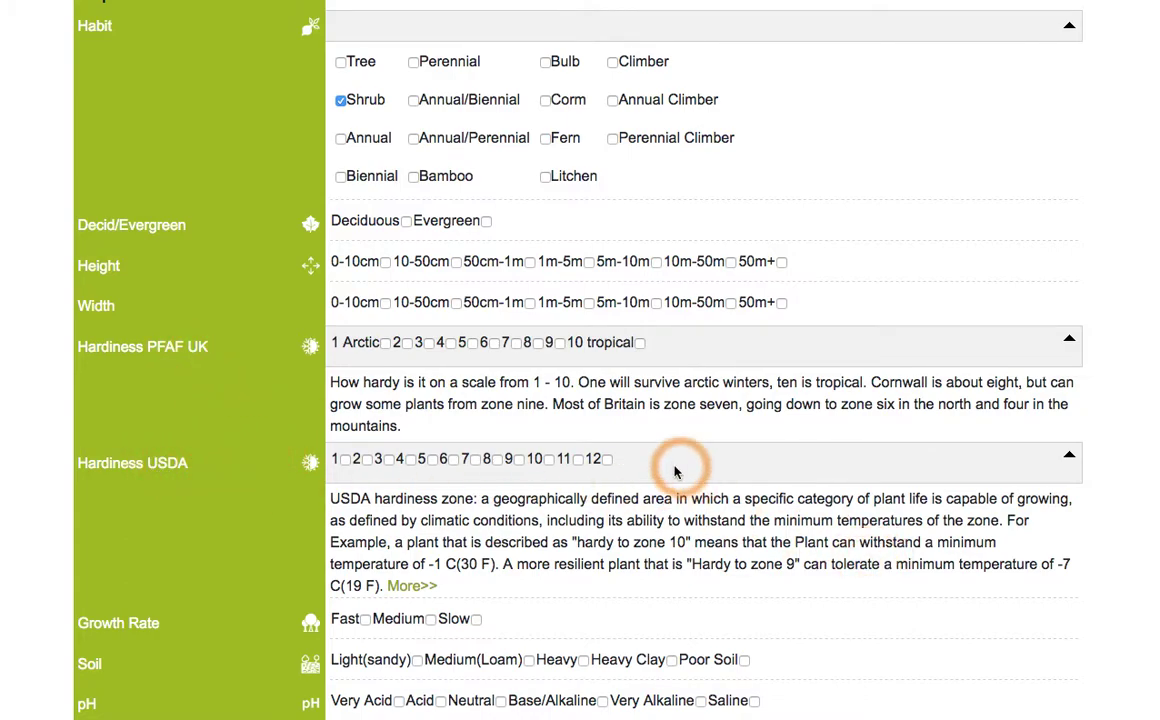
Include USDA hardiness zones 7, 8 and 9 and require Shade None
click(475, 459)
click(497, 459)
click(519, 459)
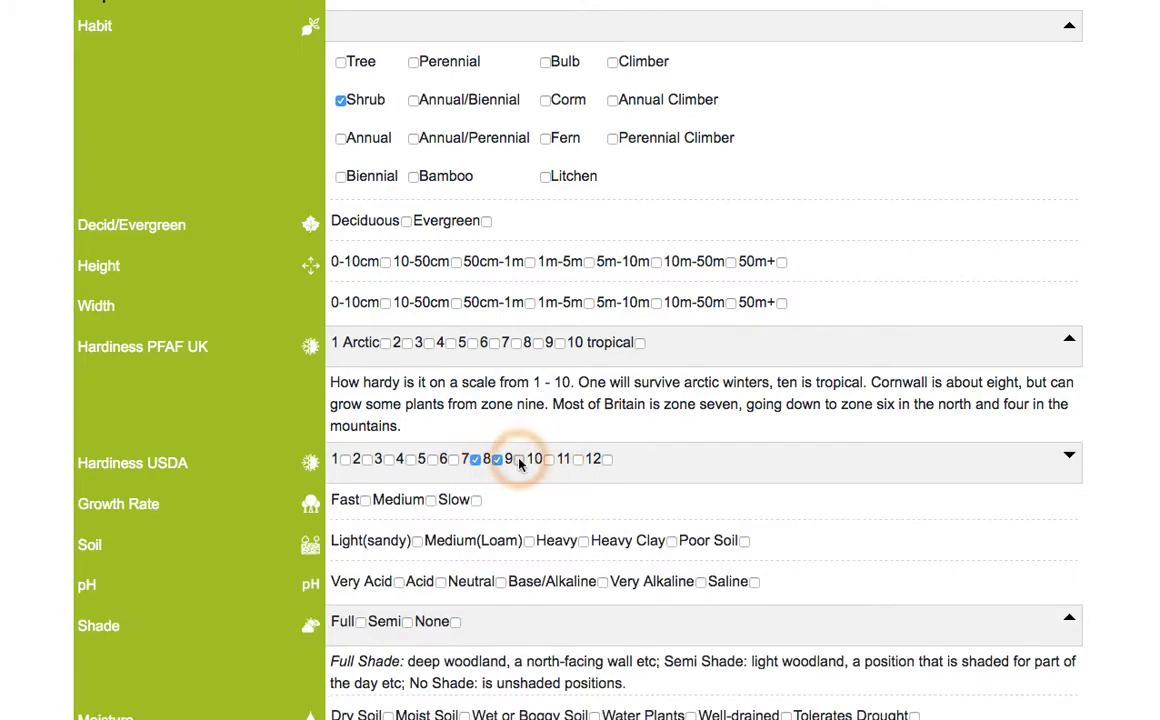
scroll(835, 366, down, 9)
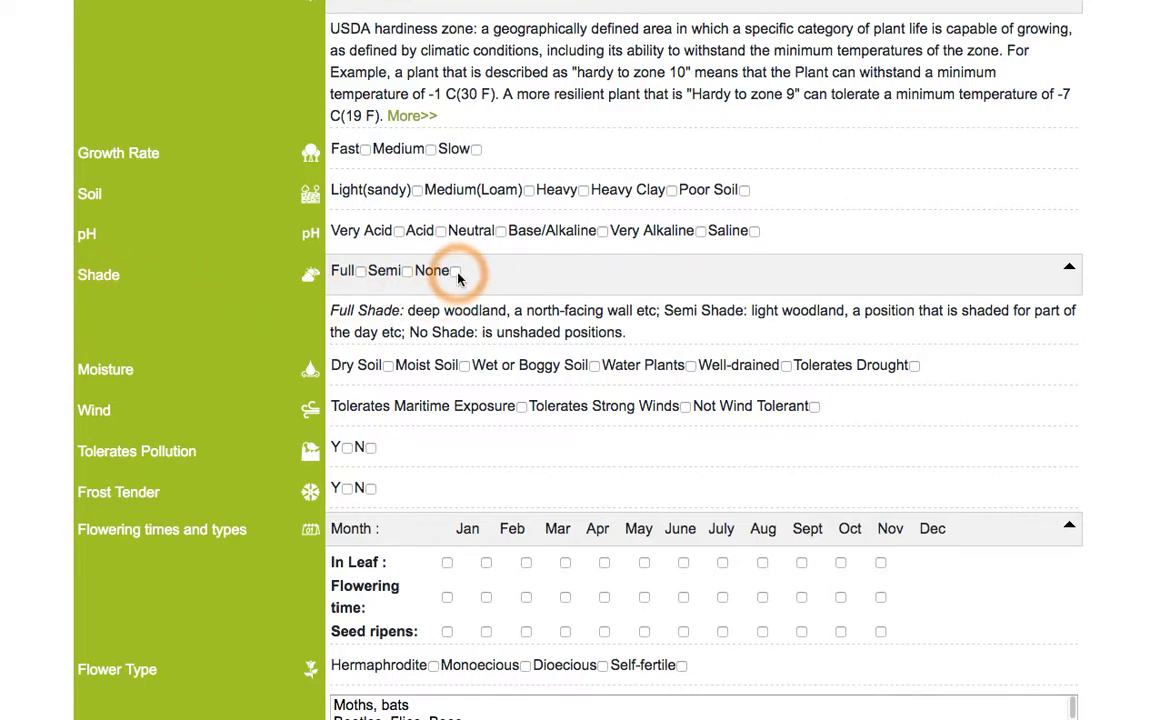
click(422, 270)
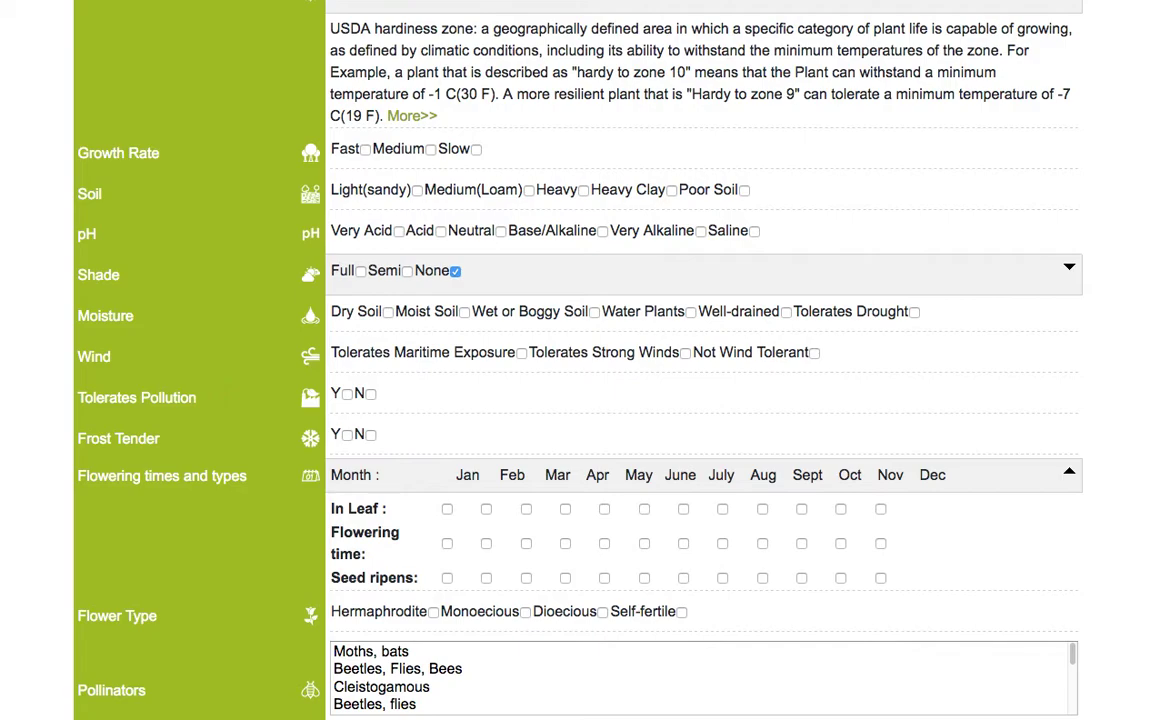
scroll(580, 360, down, 5)
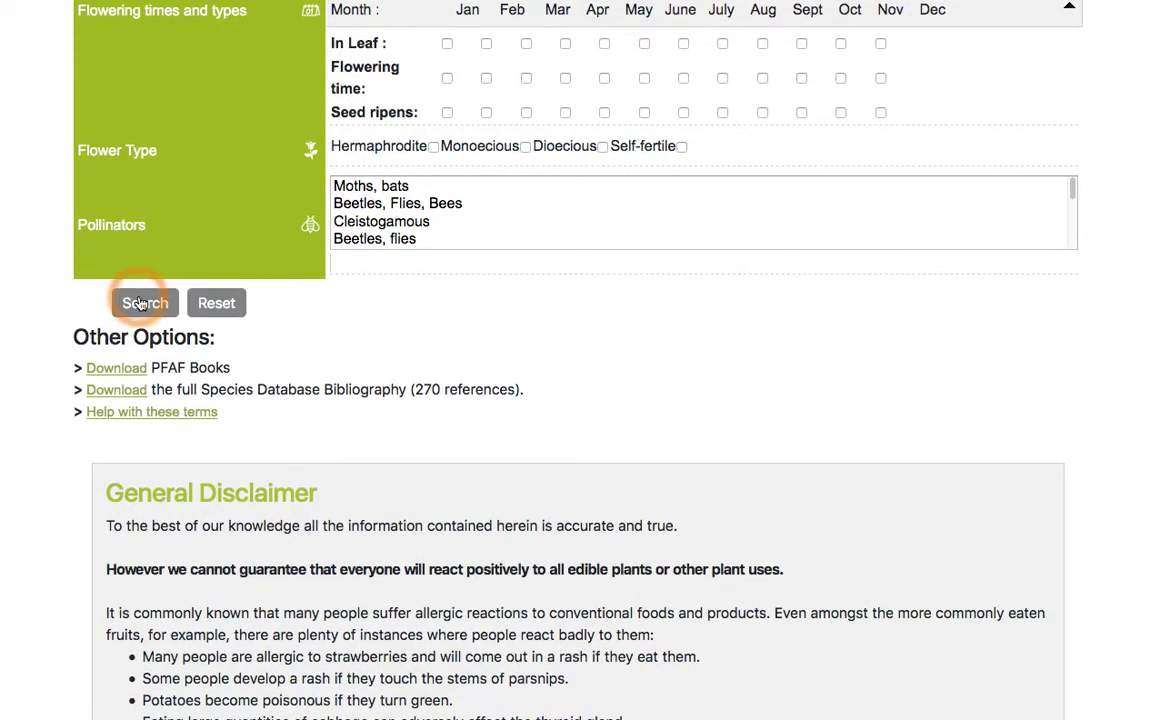
Add edible ratings 4 and 5 to the filters and run the search
scroll(580, 360, up, 15)
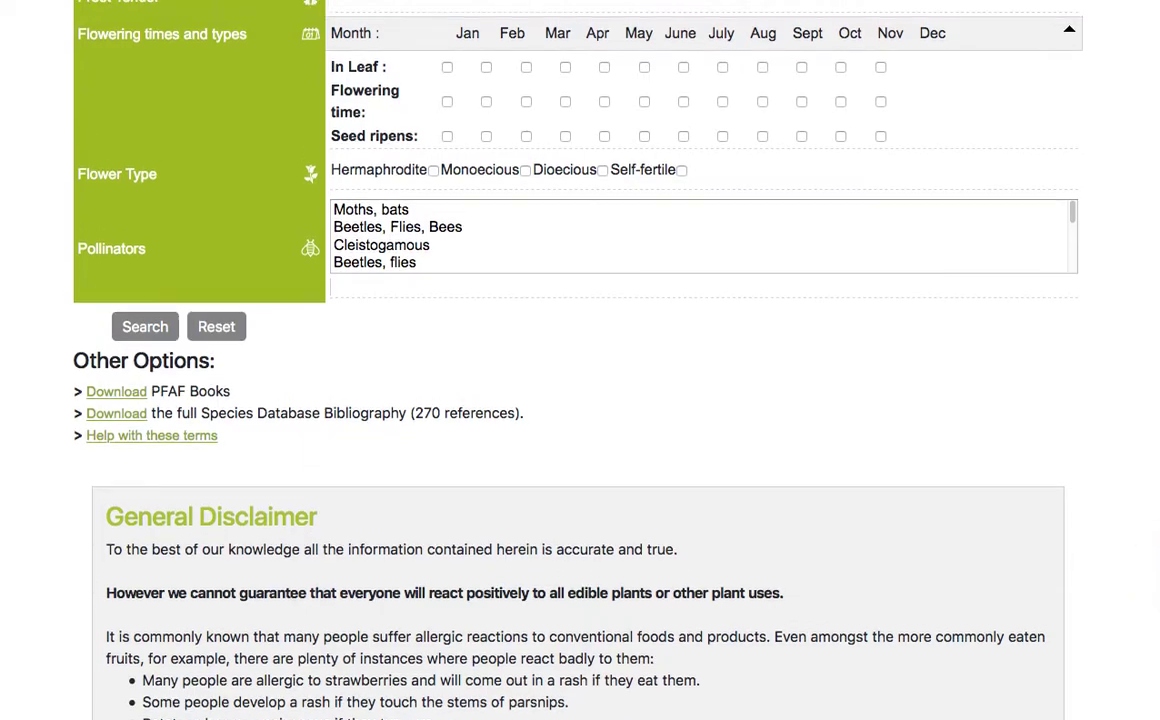
scroll(580, 360, down, 10)
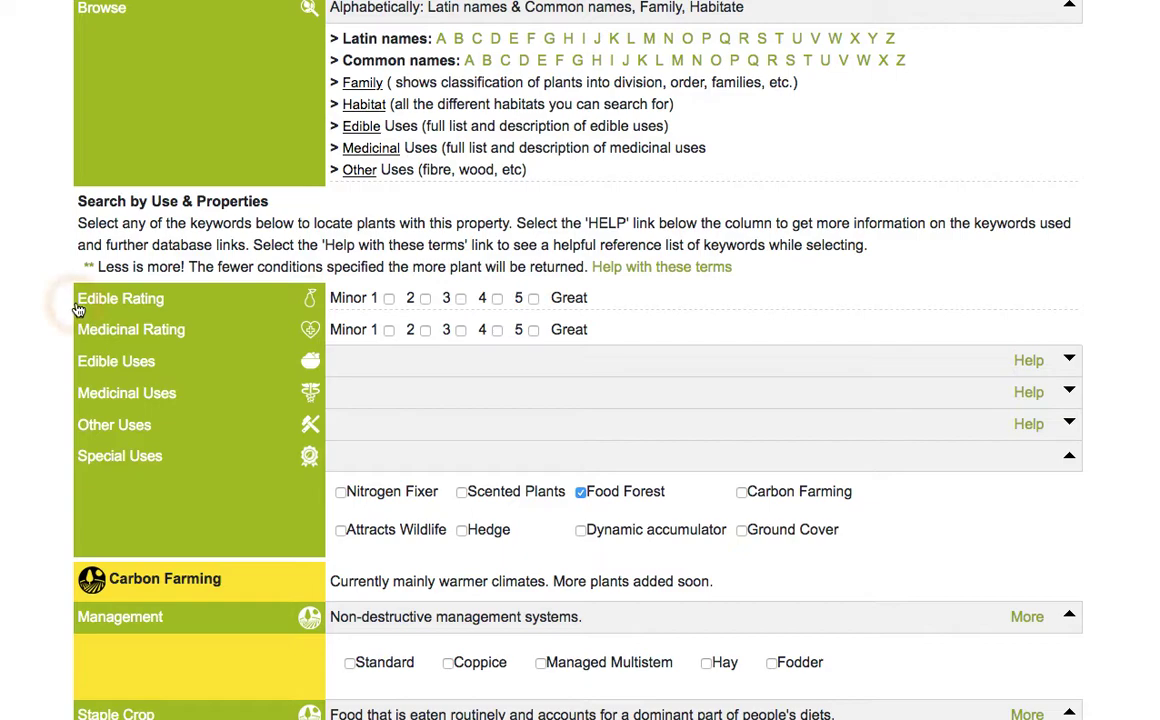
click(497, 300)
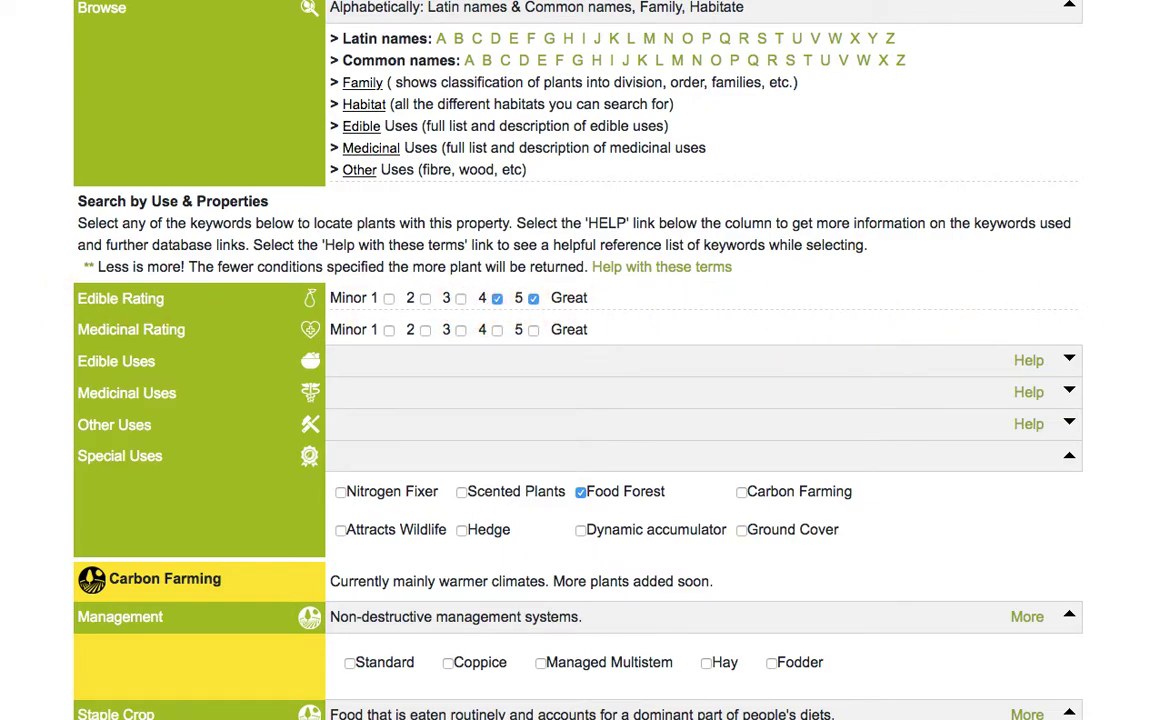
scroll(580, 360, down, 20)
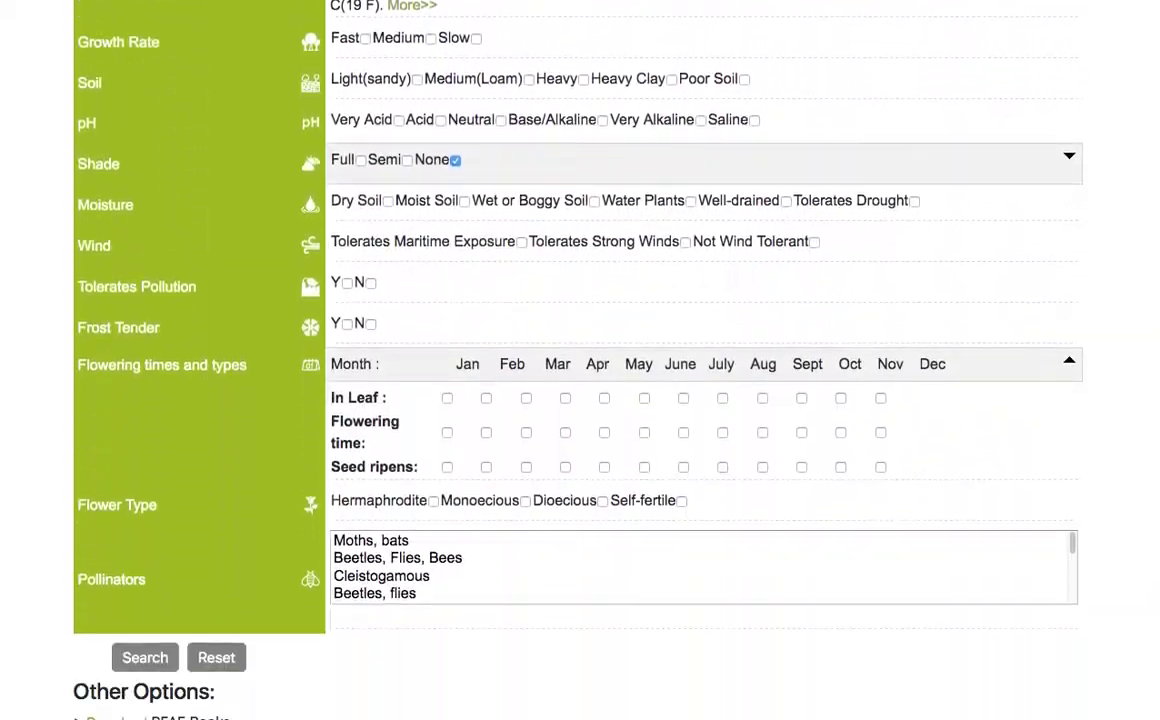
scroll(686, 531, down, 3)
click(148, 366)
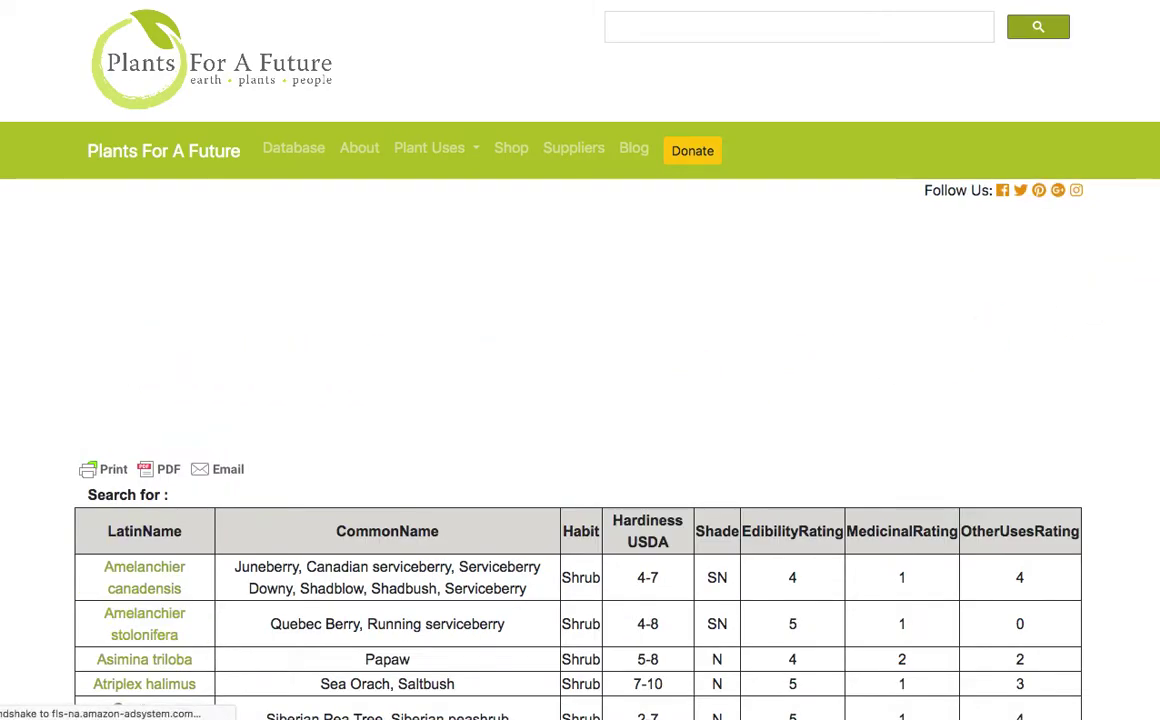
Scroll the shrub results and open the Ribes nigrum (Blackcurrant) page
scroll(580, 360, down, 5)
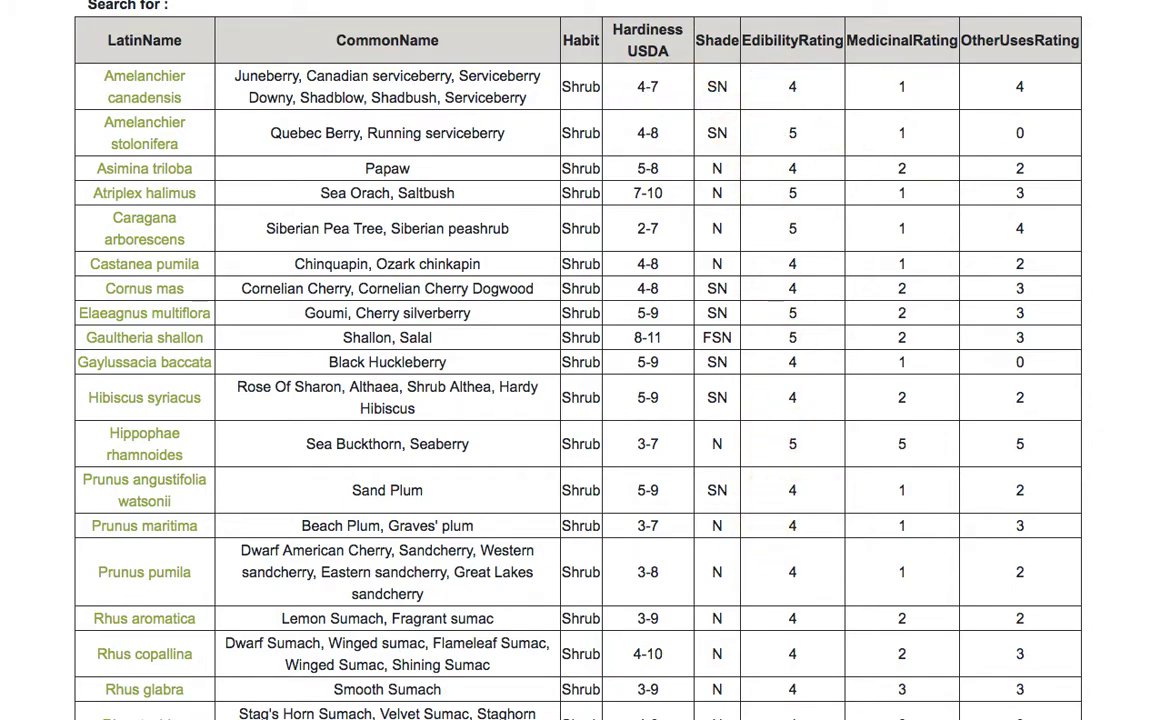
scroll(578, 360, down, 2)
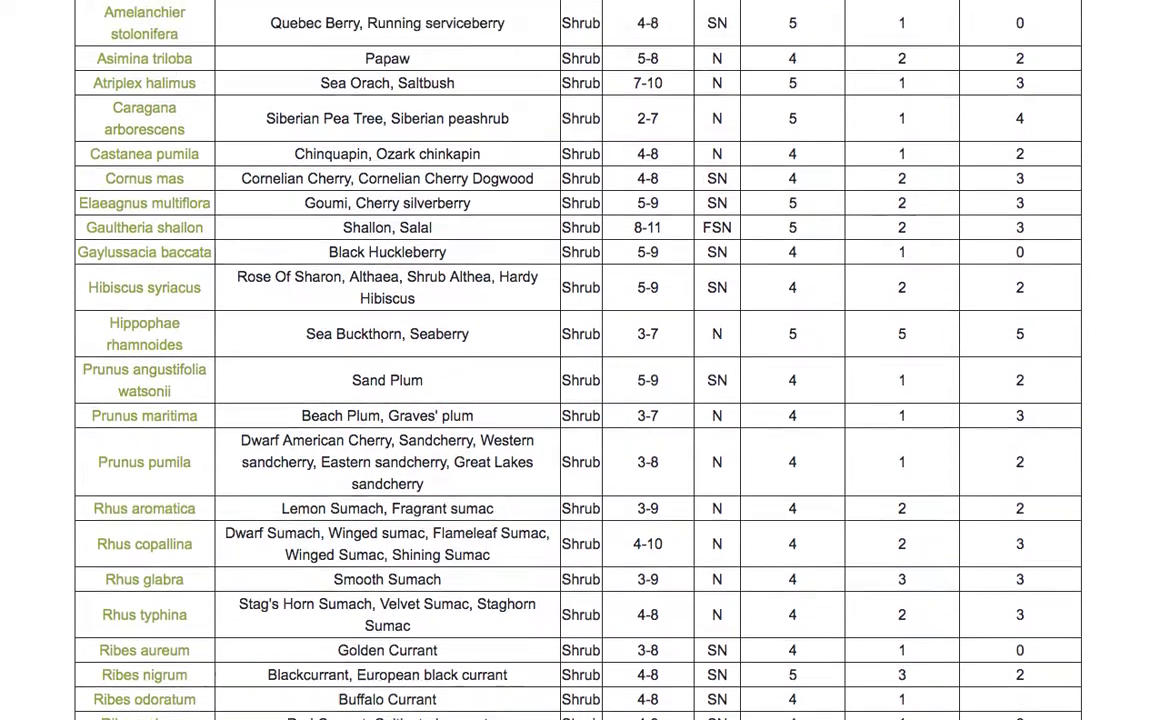
scroll(578, 360, up, 5)
scroll(578, 360, down, 6)
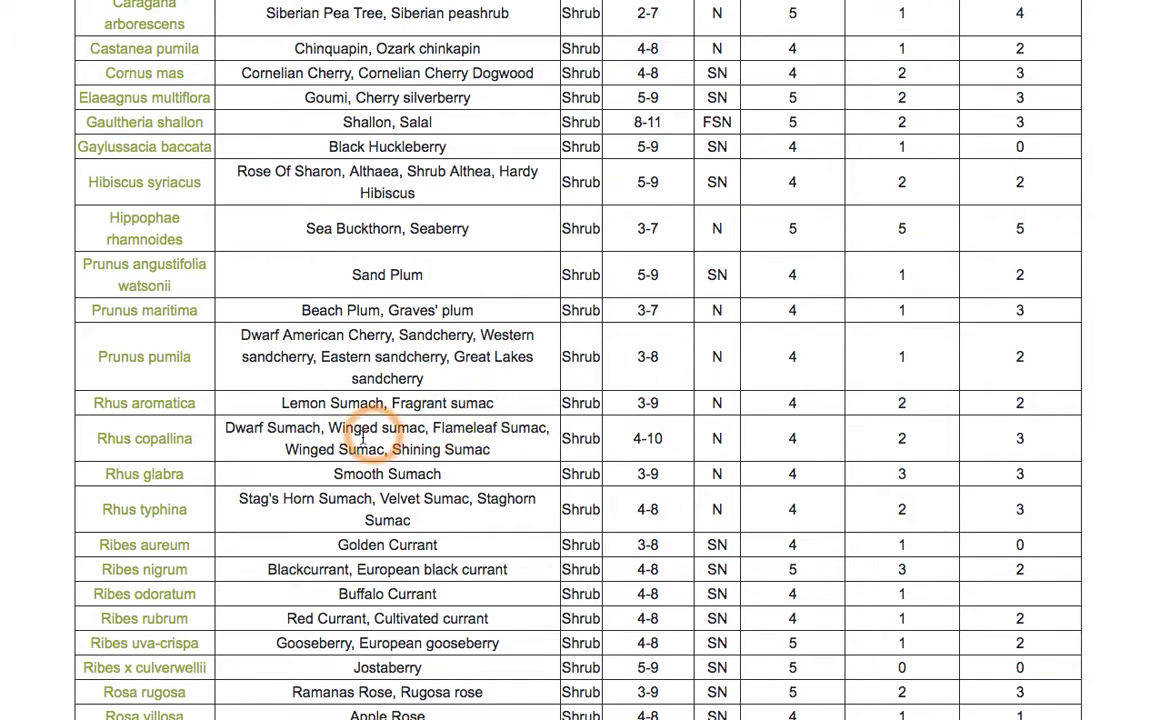
click(154, 571)
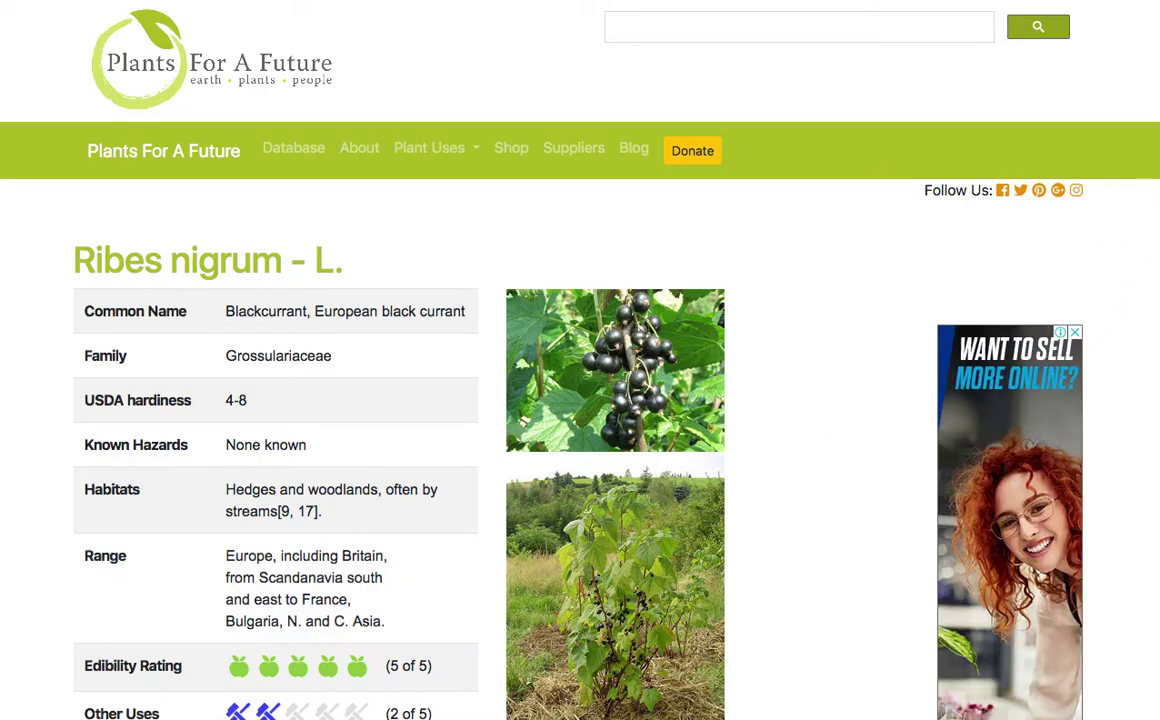
scroll(580, 400, down, 1)
scroll(580, 400, down, 3)
scroll(615, 350, down, 6)
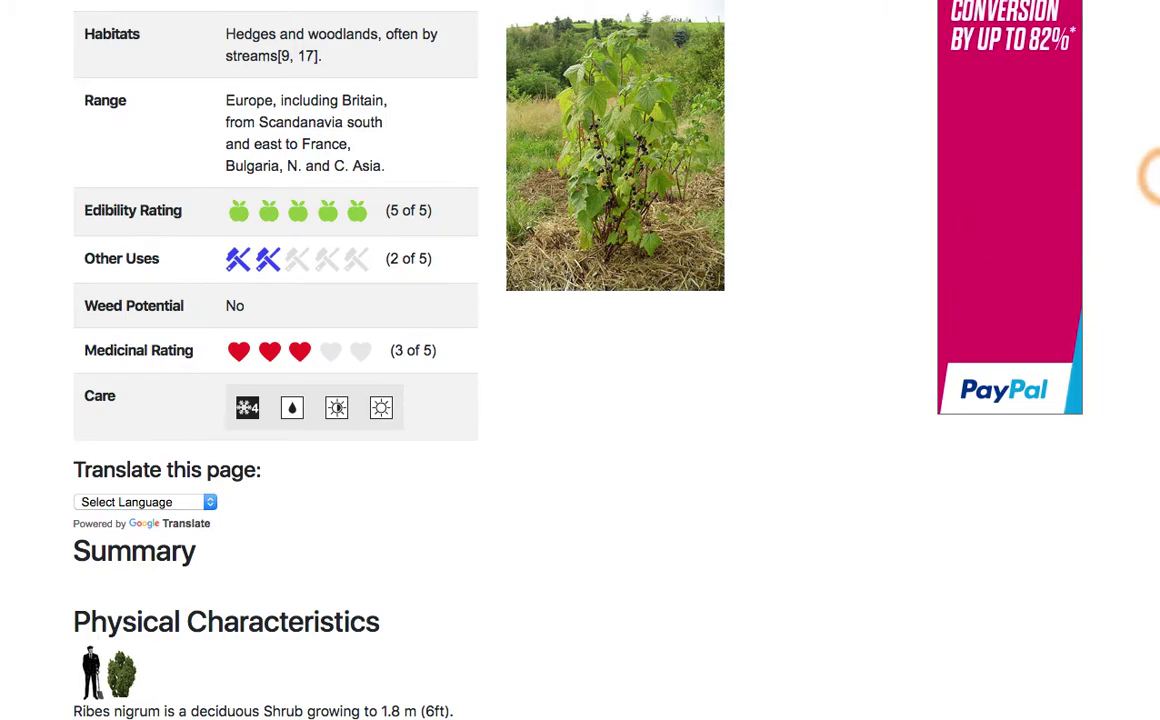
scroll(580, 400, down, 10)
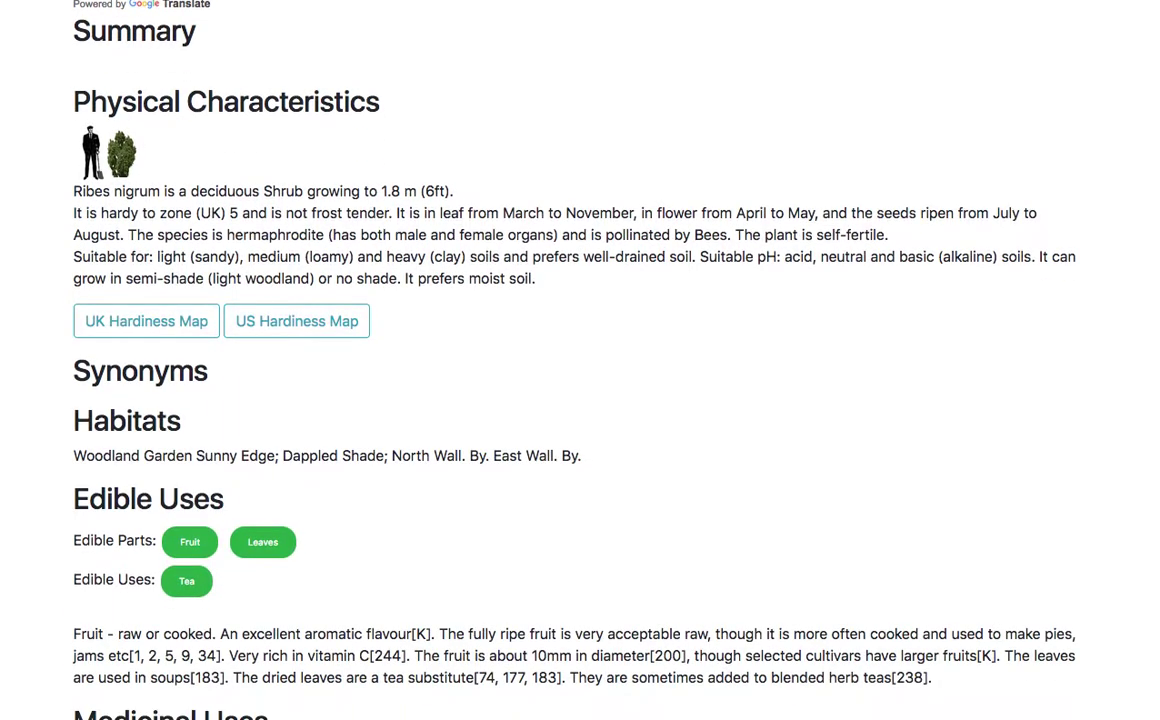
scroll(580, 400, down, 8)
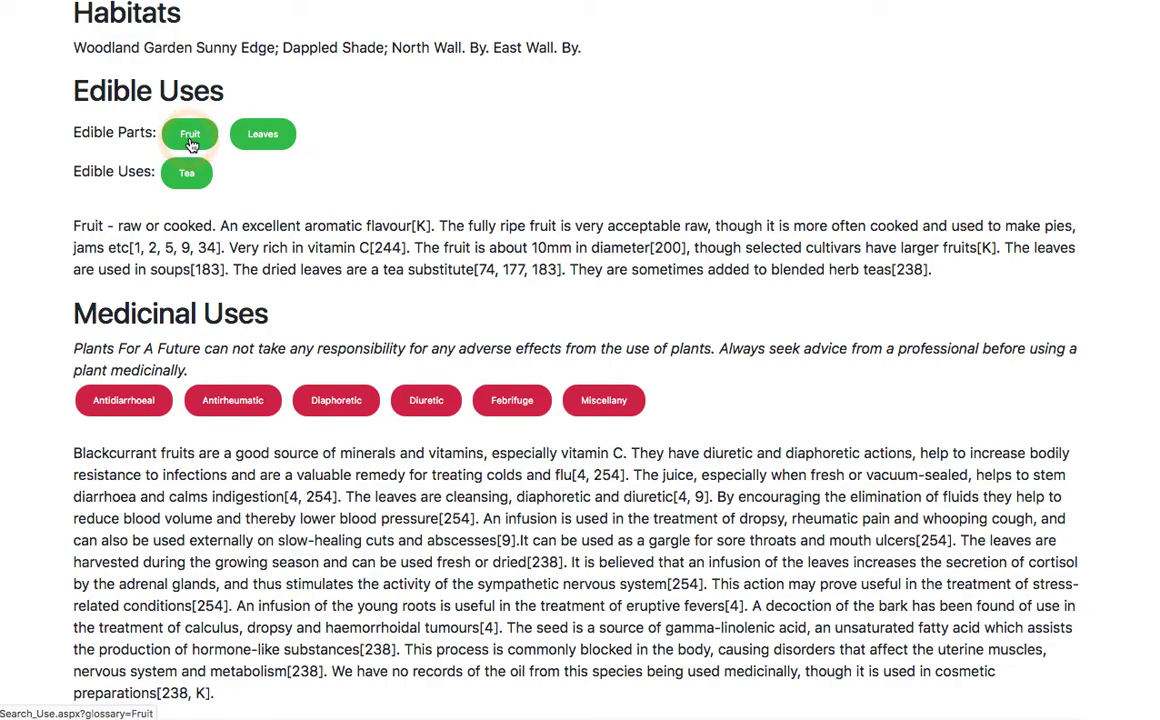
click(272, 136)
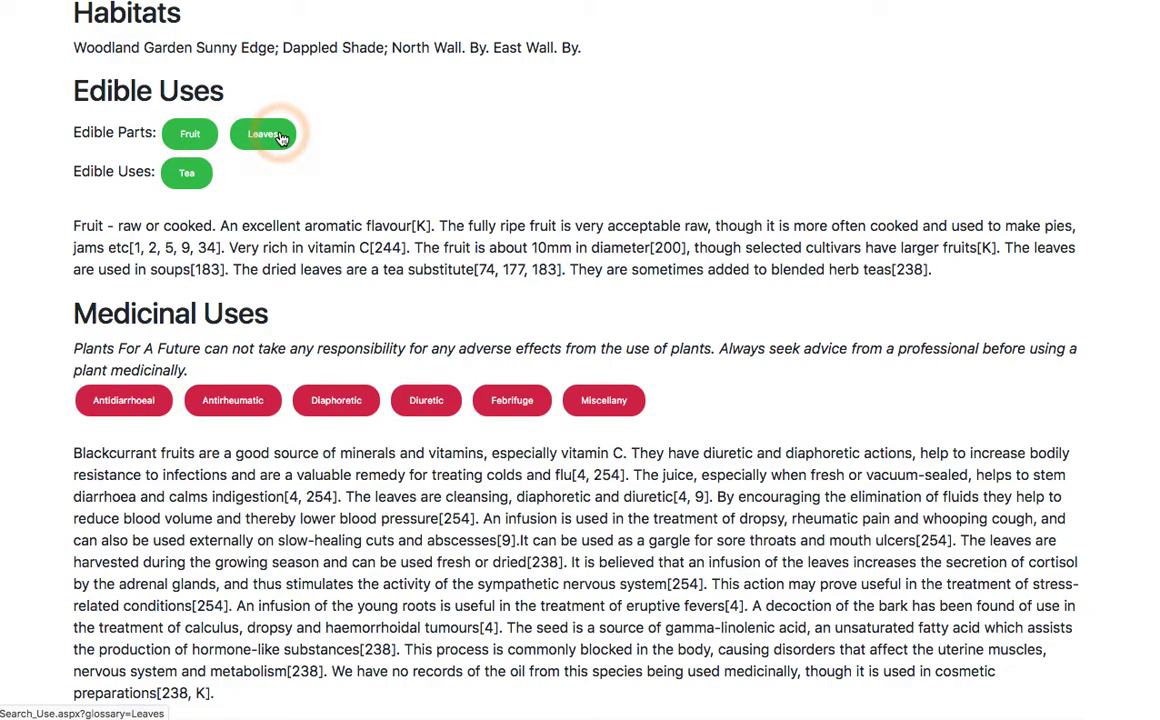
click(226, 405)
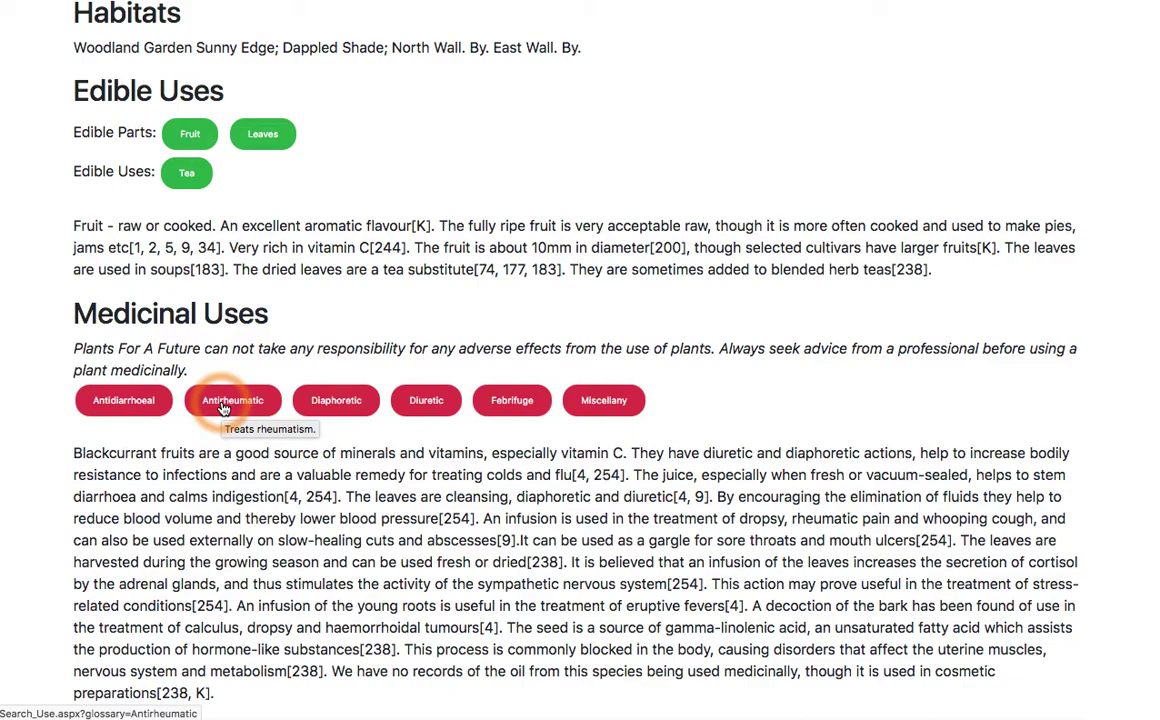
click(316, 403)
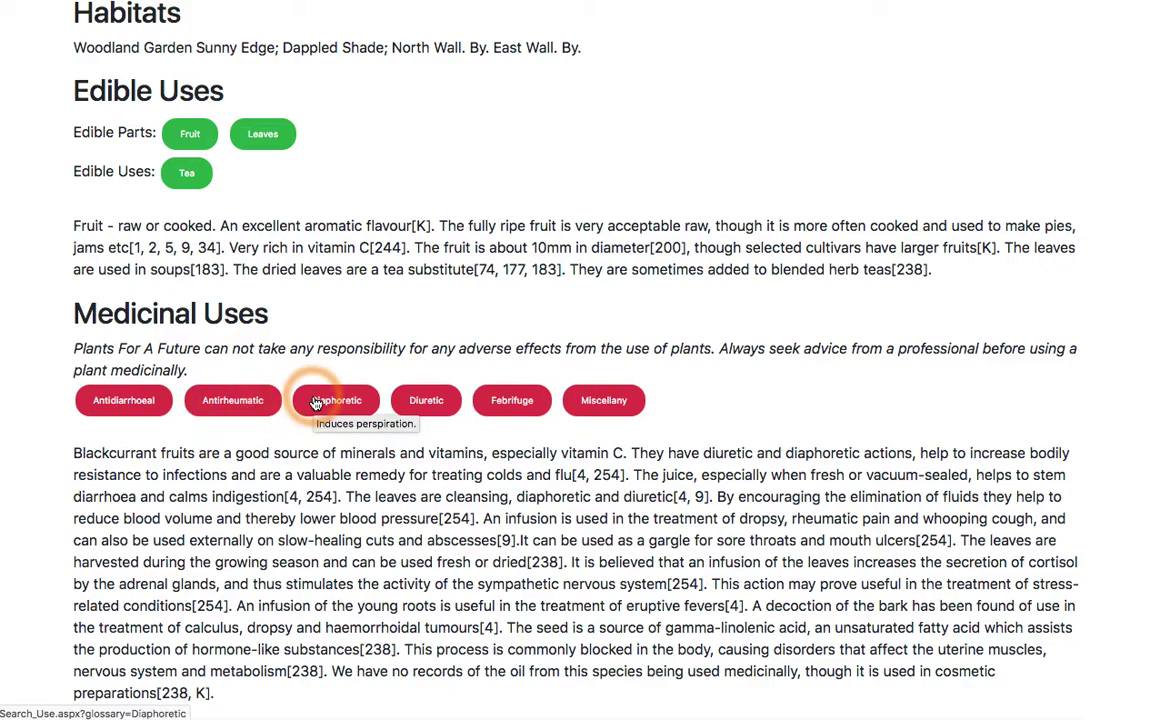
click(610, 276)
scroll(1113, 137, down, 7)
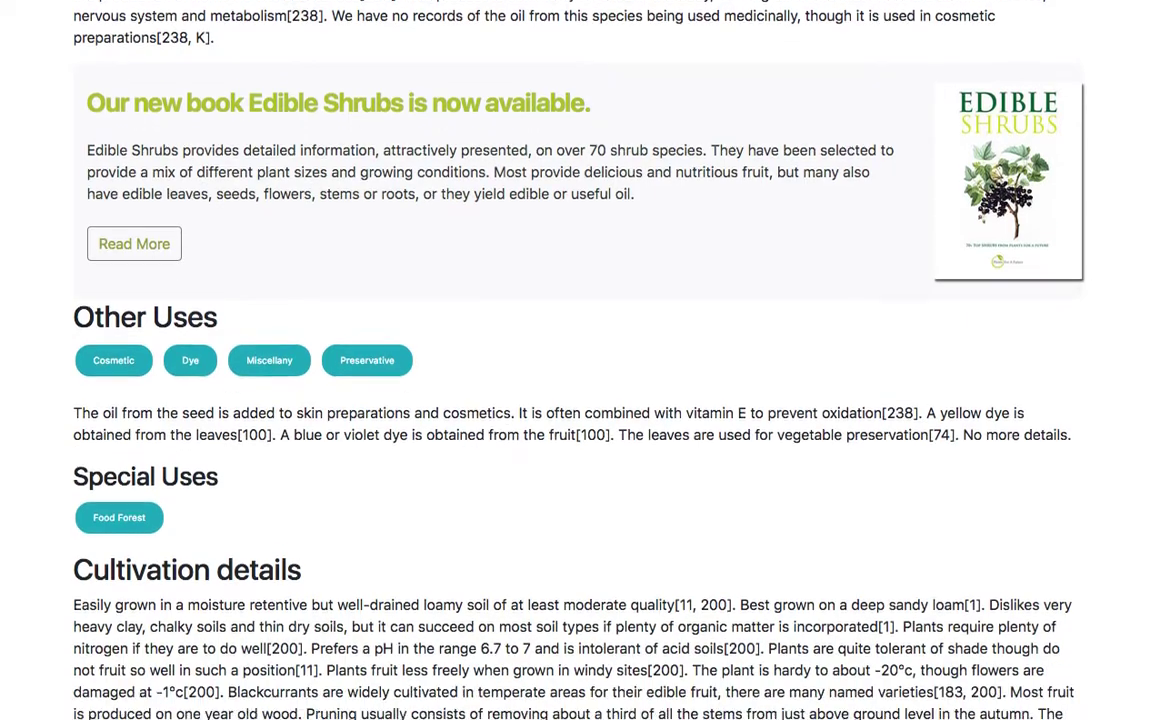
click(1113, 137)
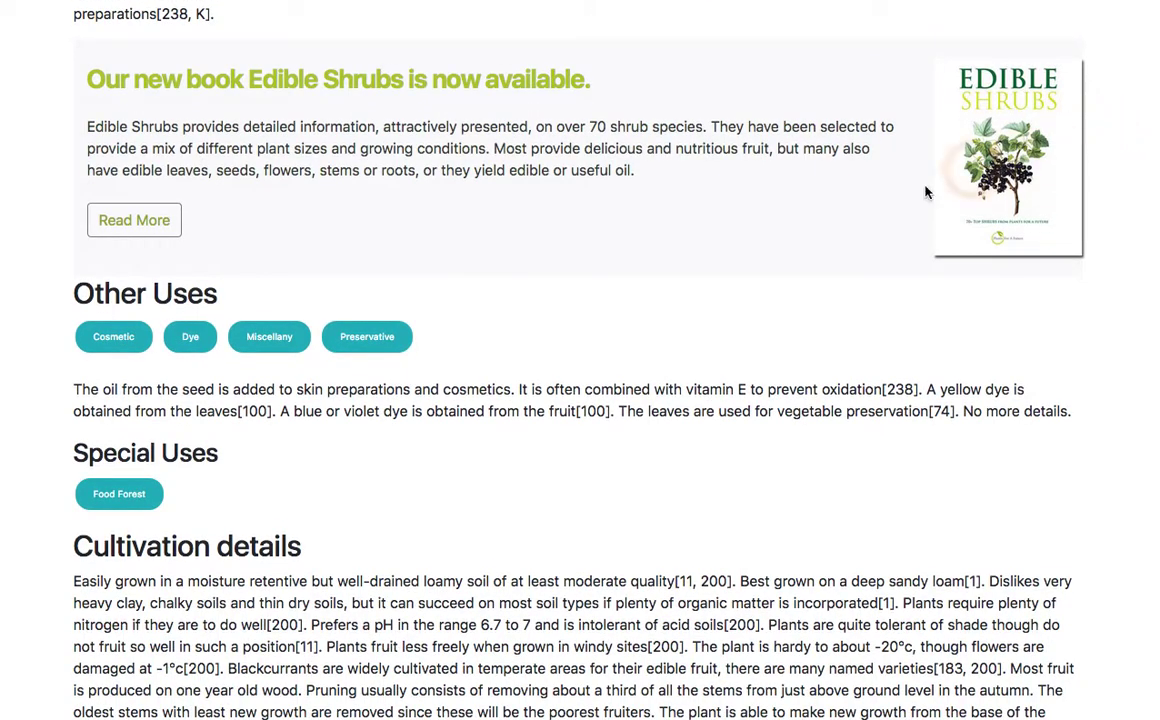
mouse_move(125, 342)
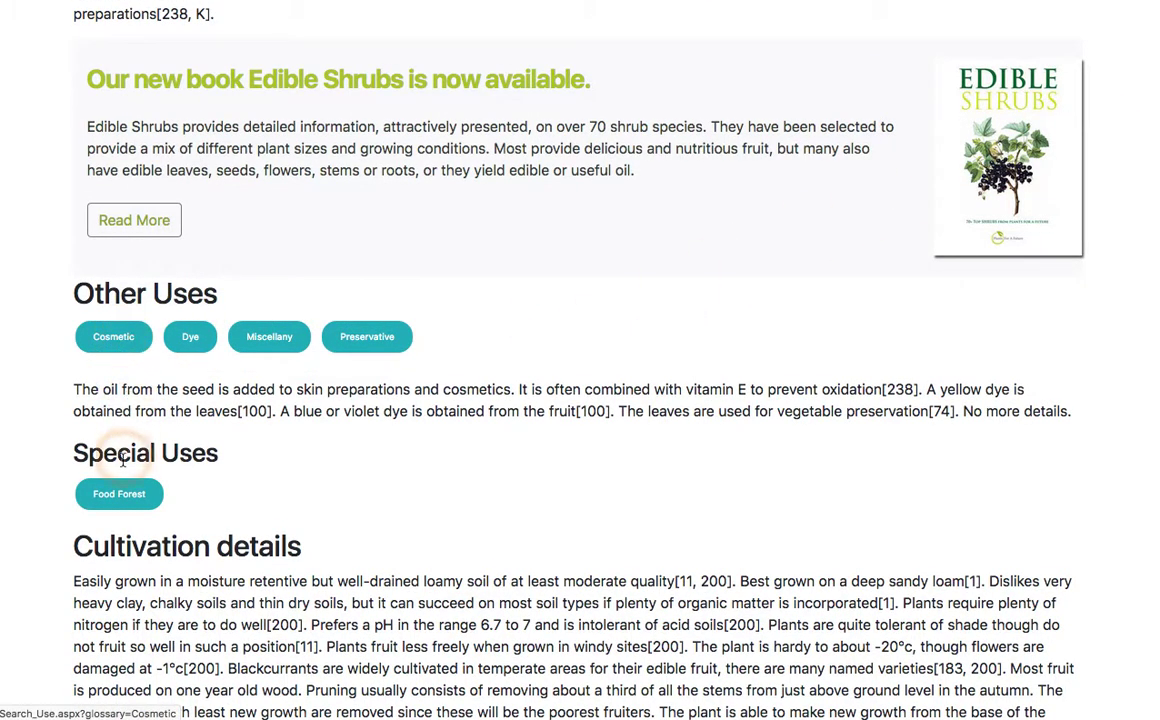
mouse_move(128, 496)
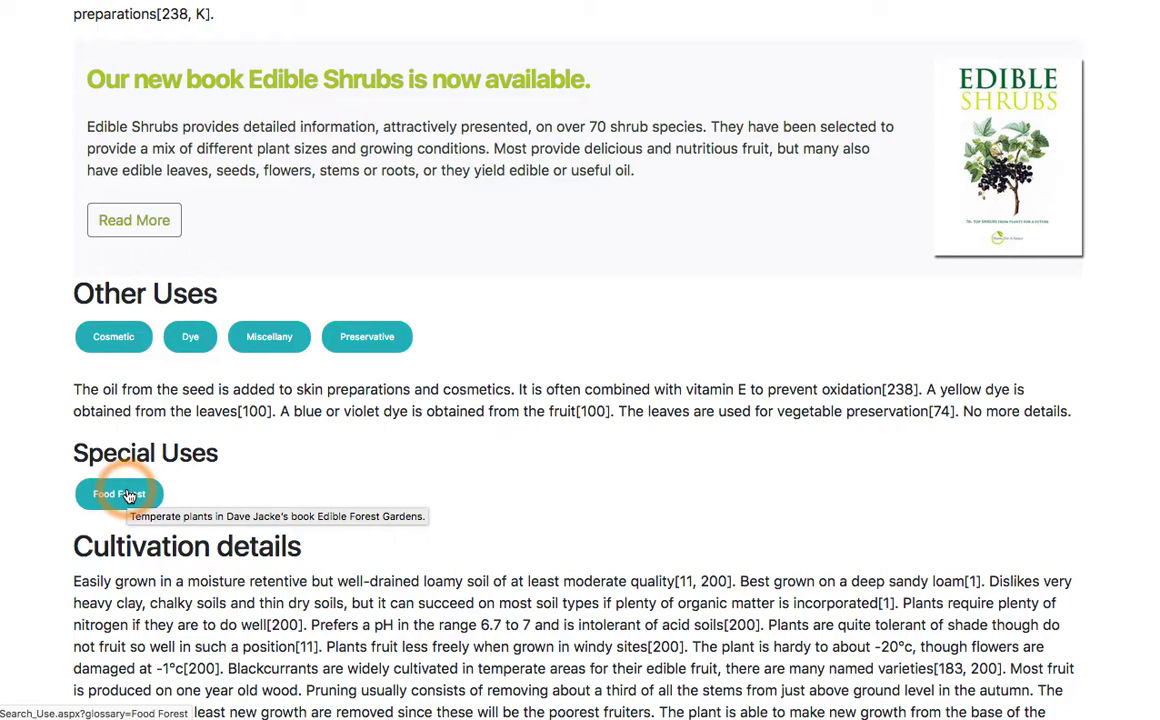